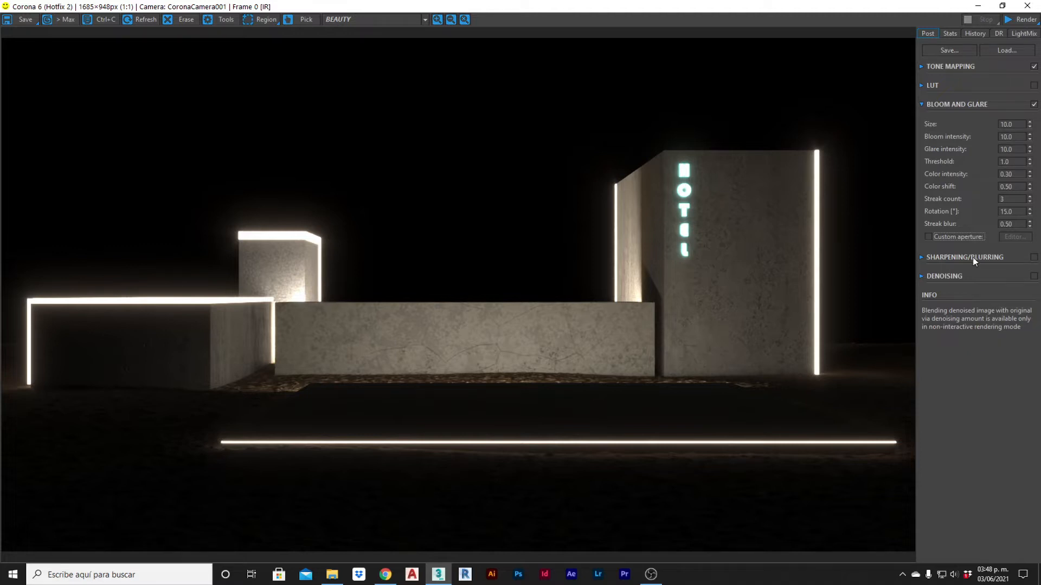
Enable the custom aperture for bloom and glare, open its Aperture Editor, and turn off Lens Dust
{"action": "left_click", "coordinate": [929, 237]}
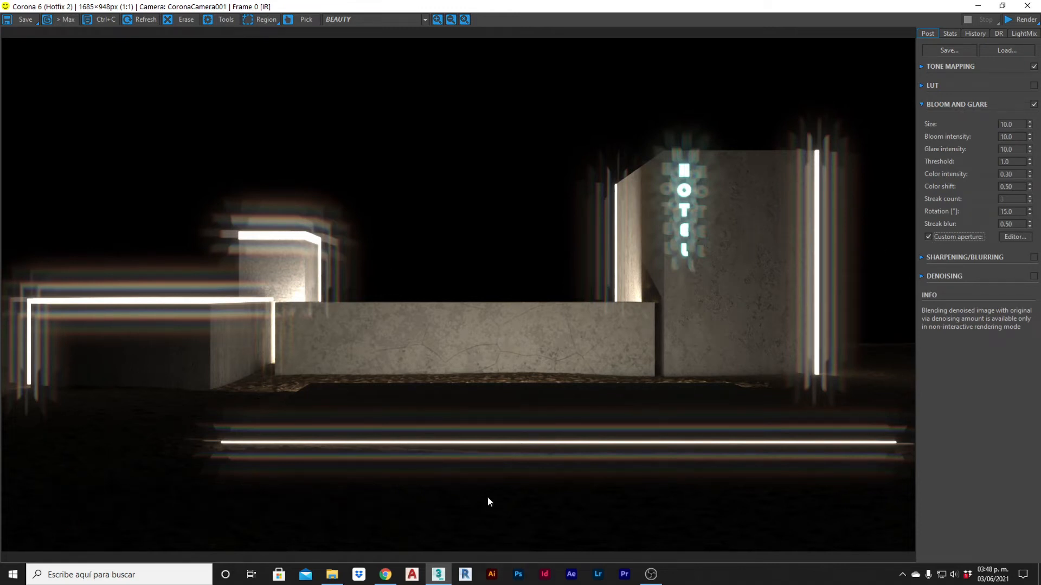
{"action": "left_click", "coordinate": [1012, 237]}
{"action": "left_click_drag", "start_coordinate": [825, 128], "coordinate": [282, 83]}
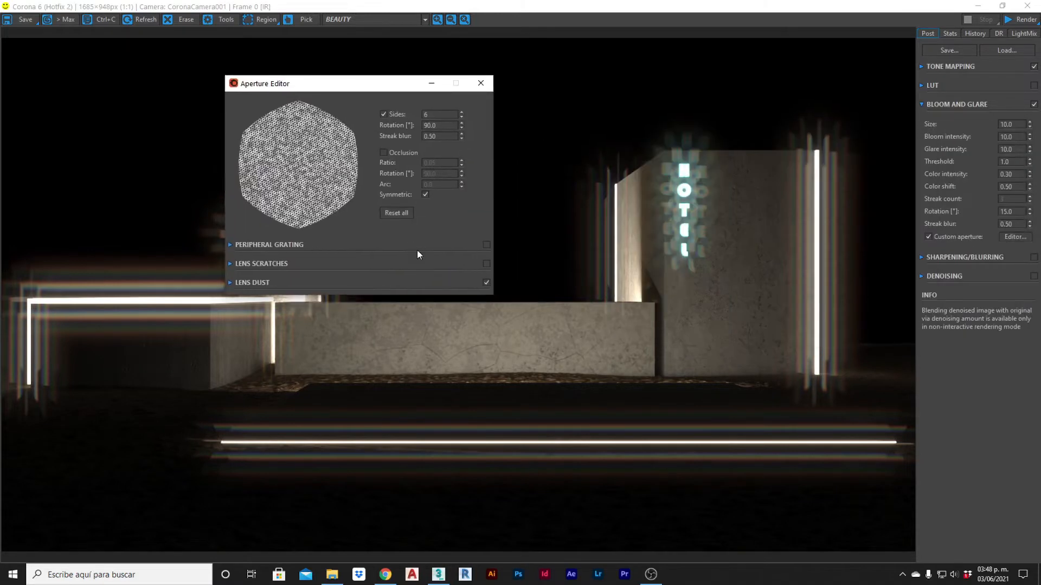
{"action": "left_click", "coordinate": [486, 282]}
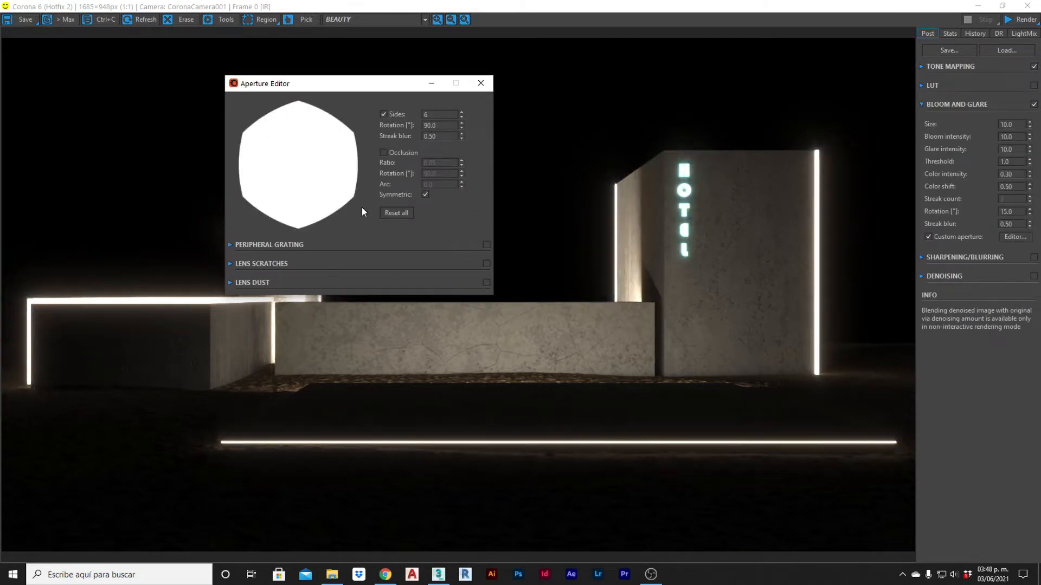
{"action": "left_click_drag", "start_coordinate": [365, 88], "coordinate": [347, 71]}
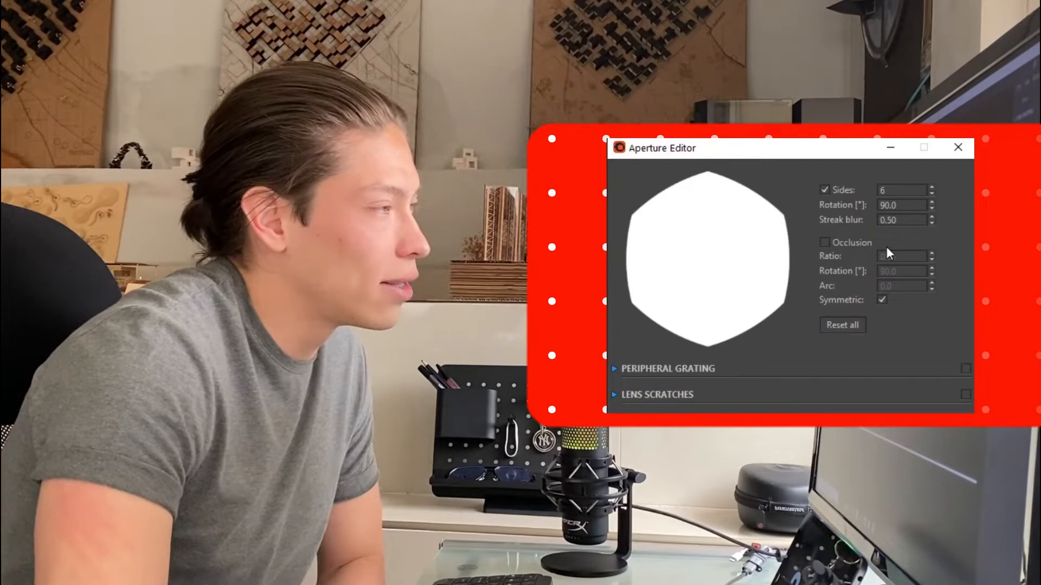
Try the aperture shape with 10 sides and return it to 6 sides
{"action": "left_click_drag", "start_coordinate": [892, 190], "coordinate": [874, 186]}
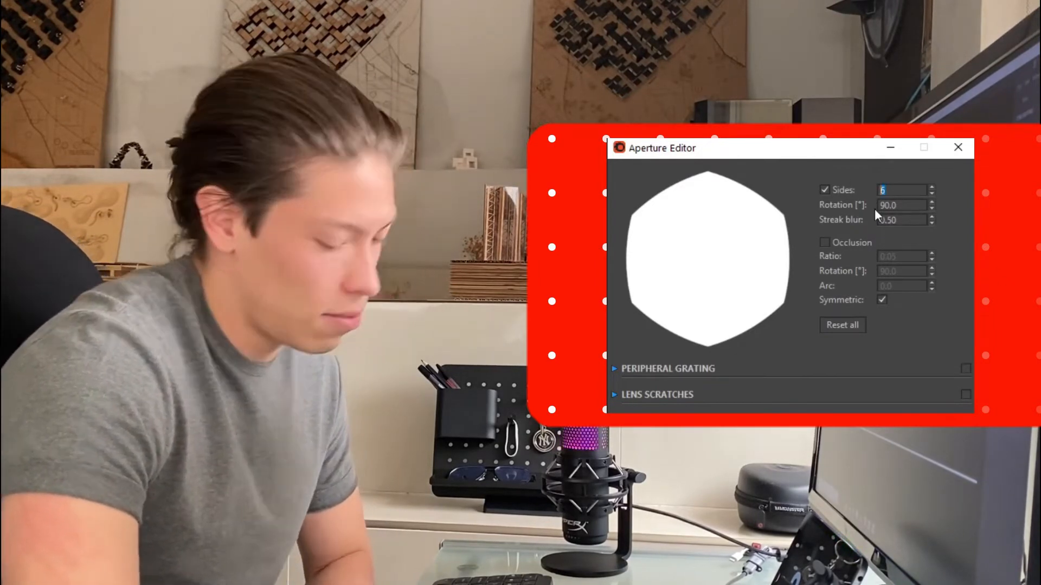
{"action": "type", "text": "10"}
{"action": "key", "text": "Return"}
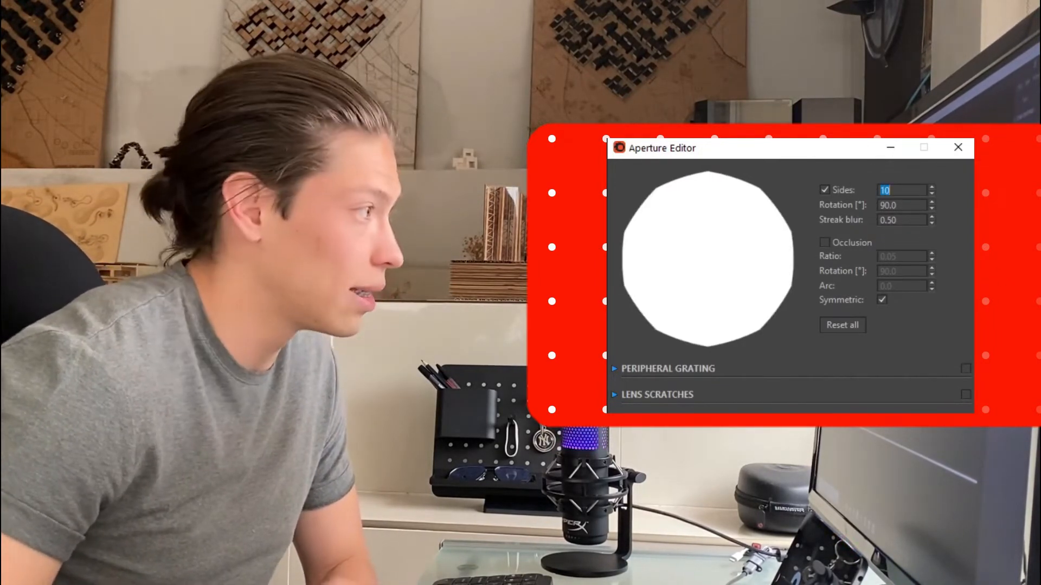
{"action": "type", "text": "6"}
{"action": "key", "text": "Return"}
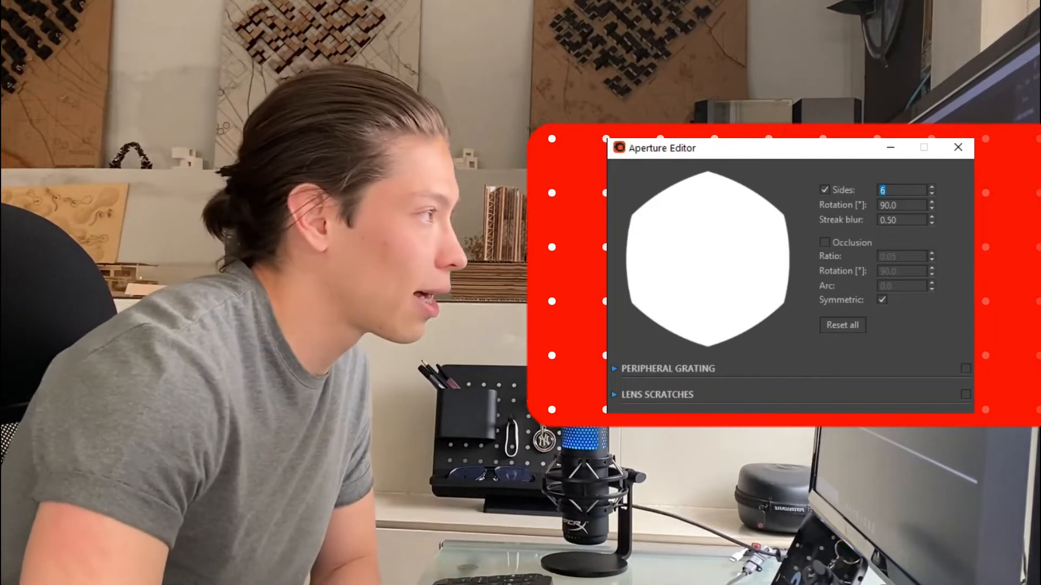
Try an aperture rotation of 250° and return it to 90°
{"action": "left_click_drag", "start_coordinate": [926, 204], "coordinate": [797, 204]}
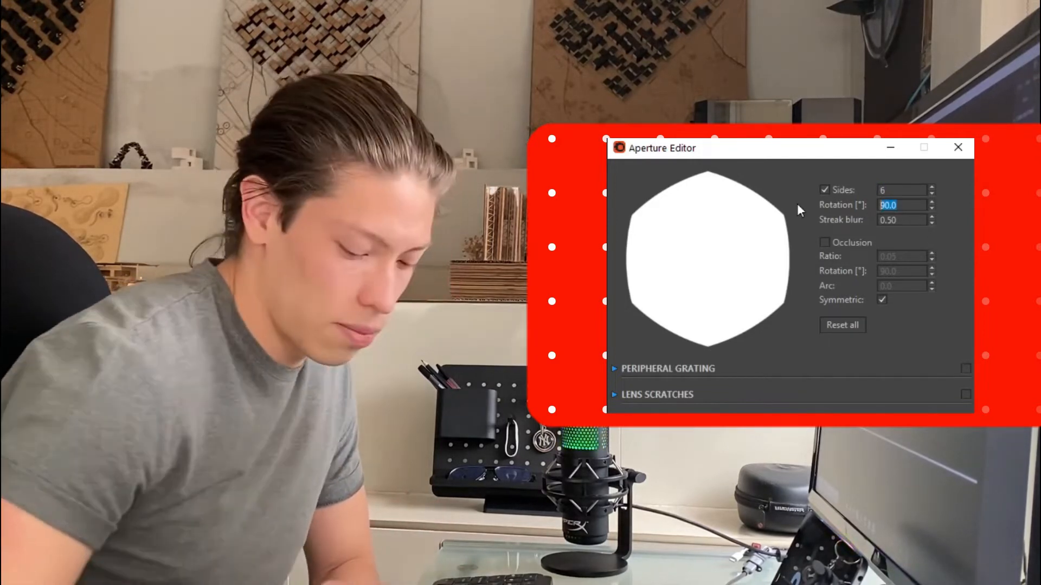
{"action": "type", "text": "250"}
{"action": "key", "text": "Return"}
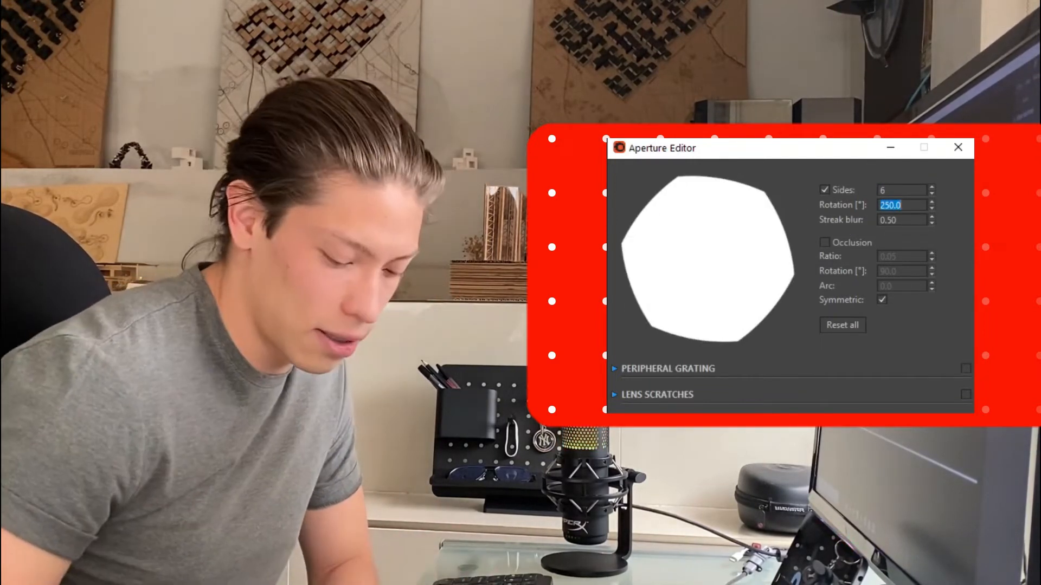
{"action": "type", "text": "90"}
{"action": "key", "text": "Return"}
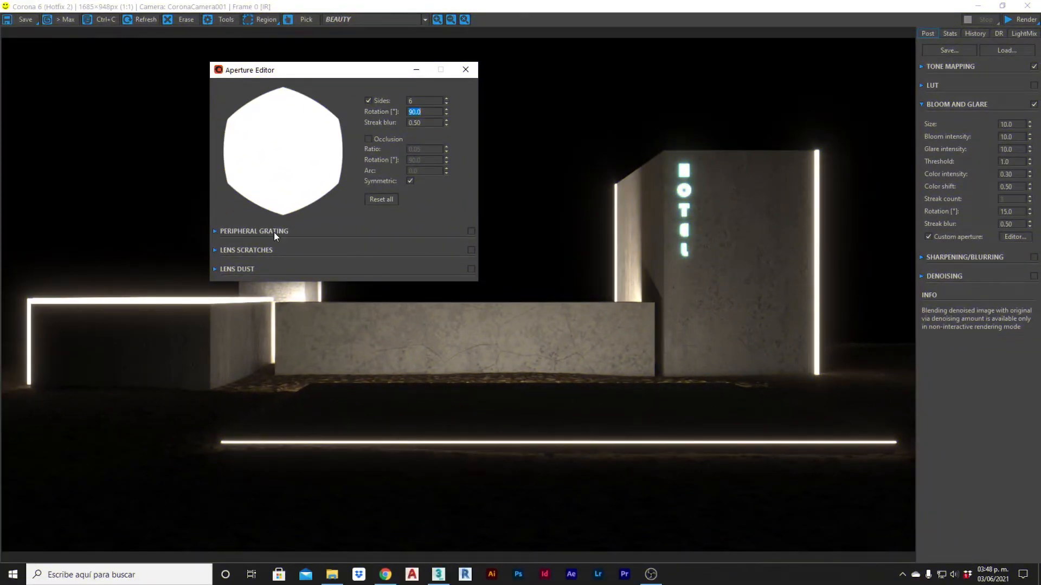
Expand the Peripheral Grating, Lens Scratches and Lens Dust settings and enable Peripheral Grating
{"action": "left_click", "coordinate": [215, 231]}
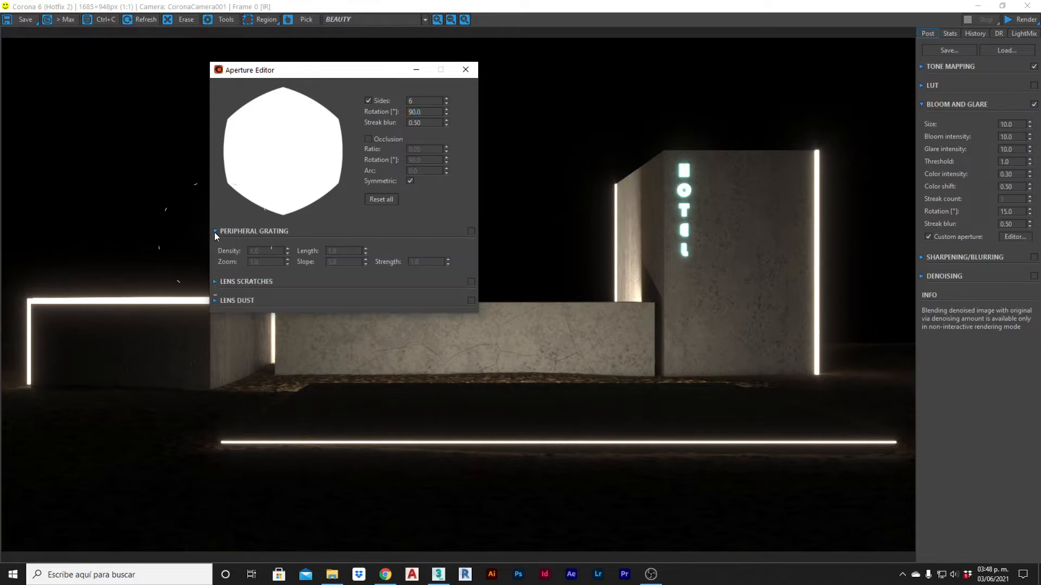
{"action": "left_click", "coordinate": [216, 281]}
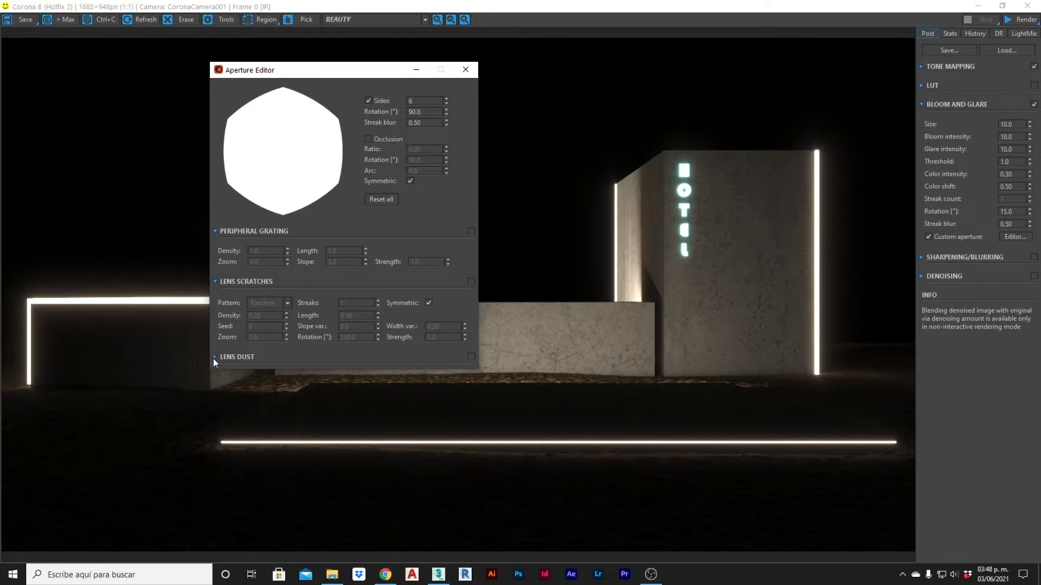
{"action": "left_click", "coordinate": [215, 357]}
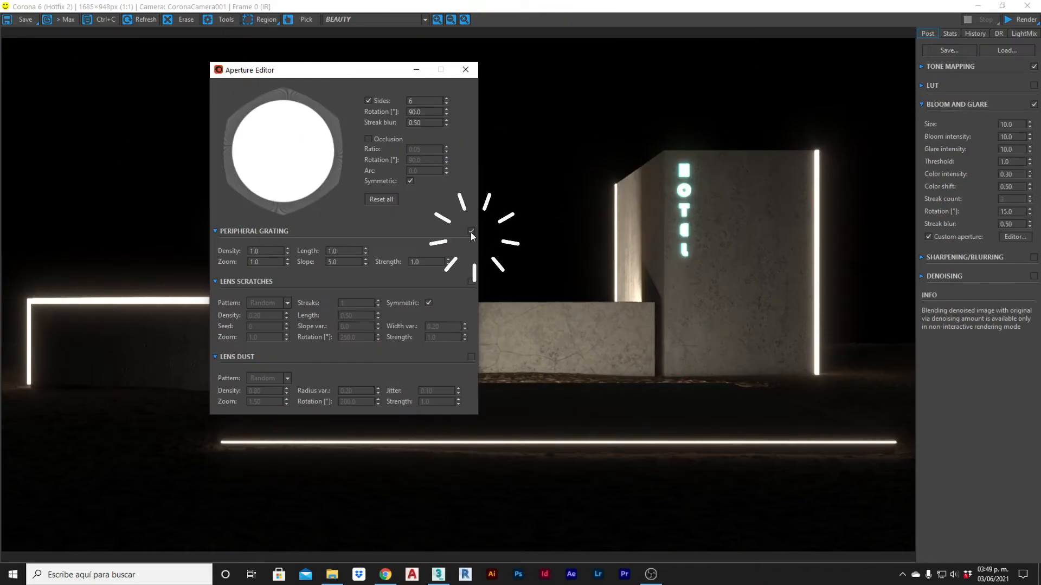
Set the peripheral grating density to 0.5 and move the Aperture Editor aside to reveal the render
{"action": "left_click_drag", "start_coordinate": [374, 70], "coordinate": [483, 62]}
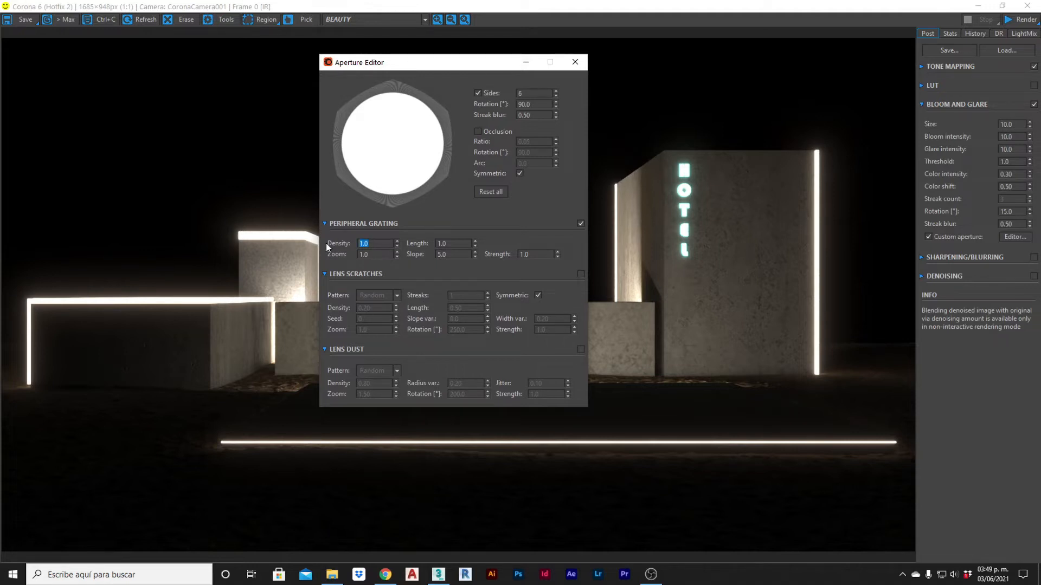
{"action": "type", "text": "0.5"}
{"action": "key", "text": "Return"}
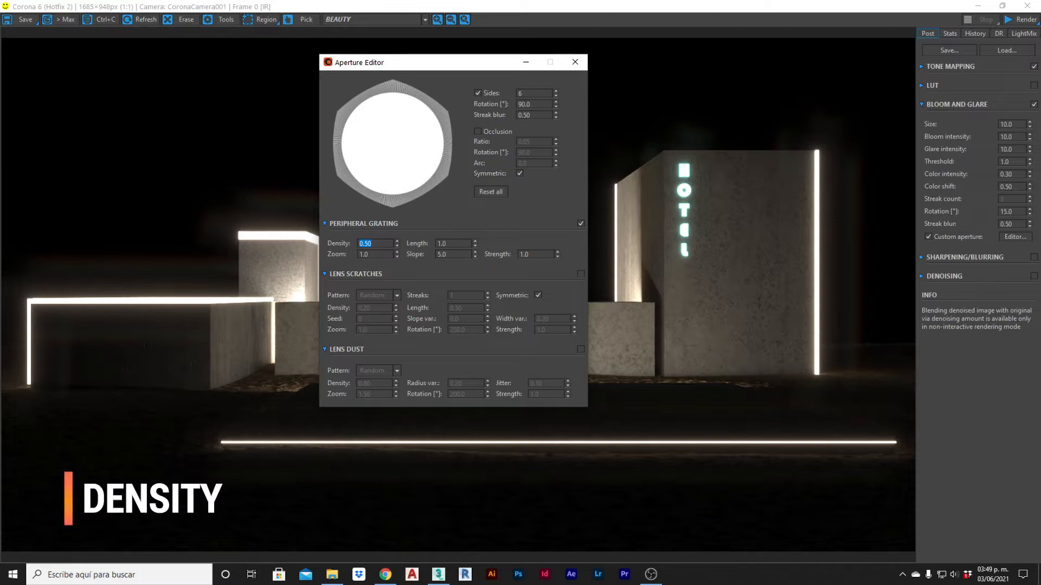
{"action": "left_click_drag", "start_coordinate": [431, 61], "coordinate": [759, 73]}
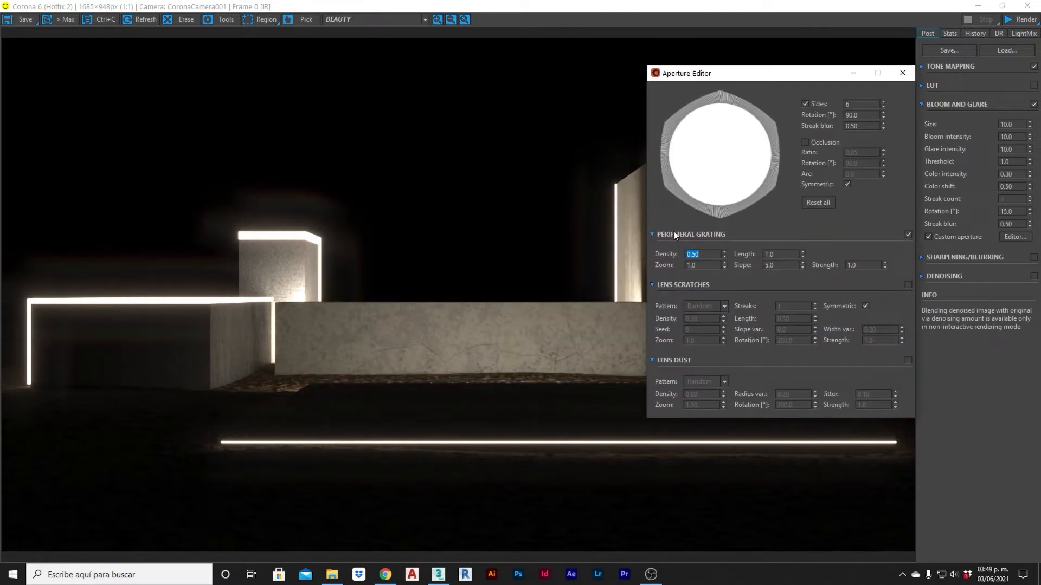
Raise the peripheral grating zoom stepwise through 2, 3 and 4 to 5
{"action": "key", "text": "Tab"}
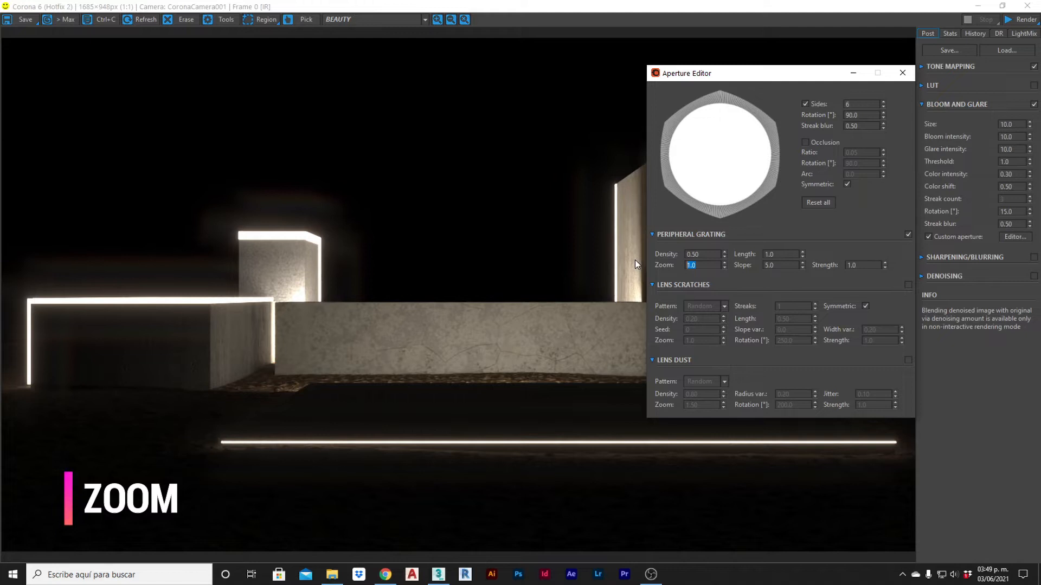
{"action": "type", "text": "2"}
{"action": "key", "text": "Return"}
{"action": "type", "text": "3"}
{"action": "key", "text": "Return"}
{"action": "type", "text": "4"}
{"action": "key", "text": "Return"}
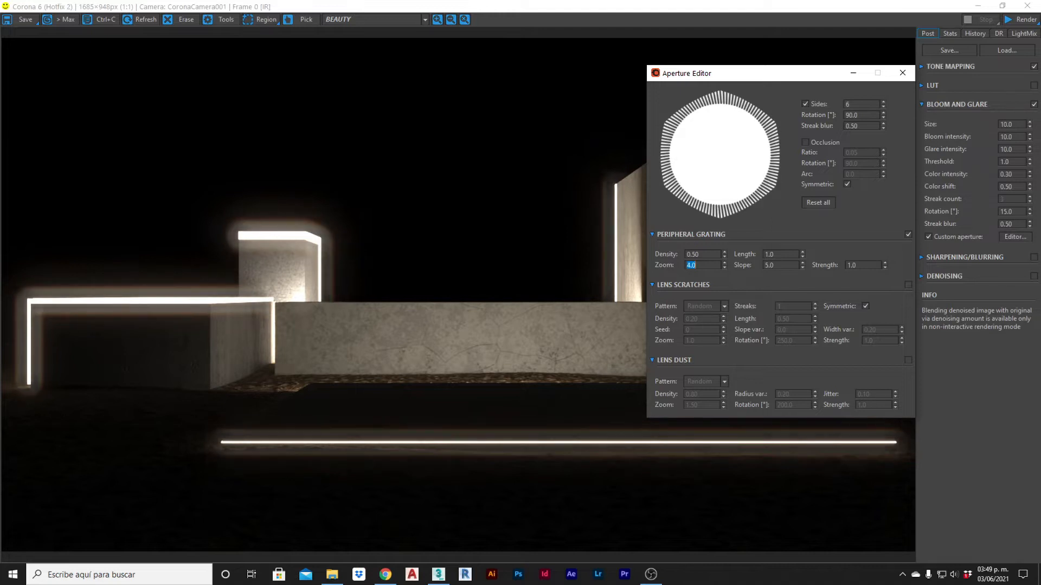
{"action": "type", "text": "5"}
{"action": "key", "text": "Return"}
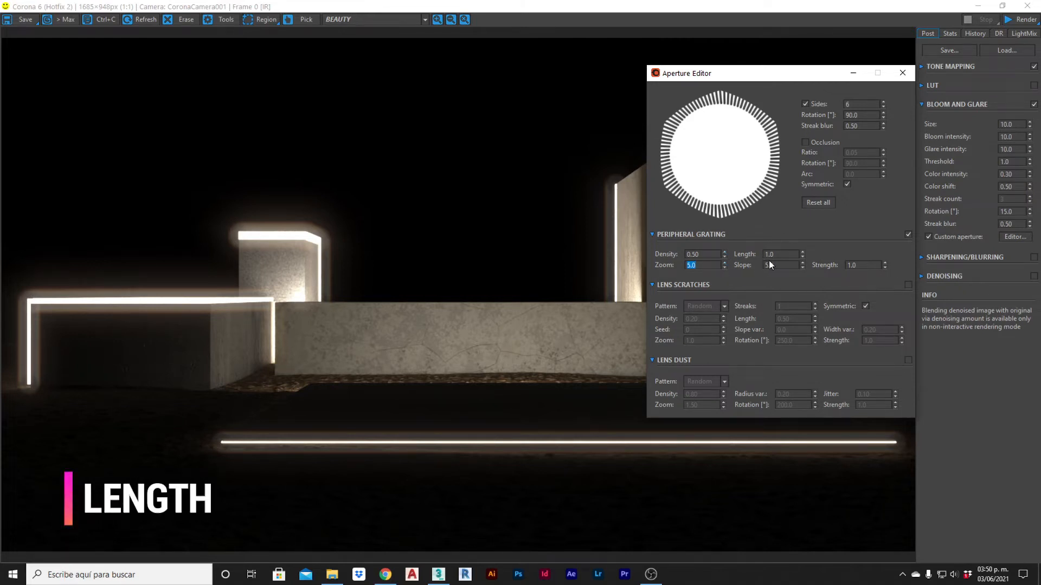
Try a peripheral grating length of 0.5 and return it to 1
{"action": "left_click_drag", "start_coordinate": [775, 255], "coordinate": [743, 254]}
{"action": "type", "text": ".5"}
{"action": "key", "text": "Return"}
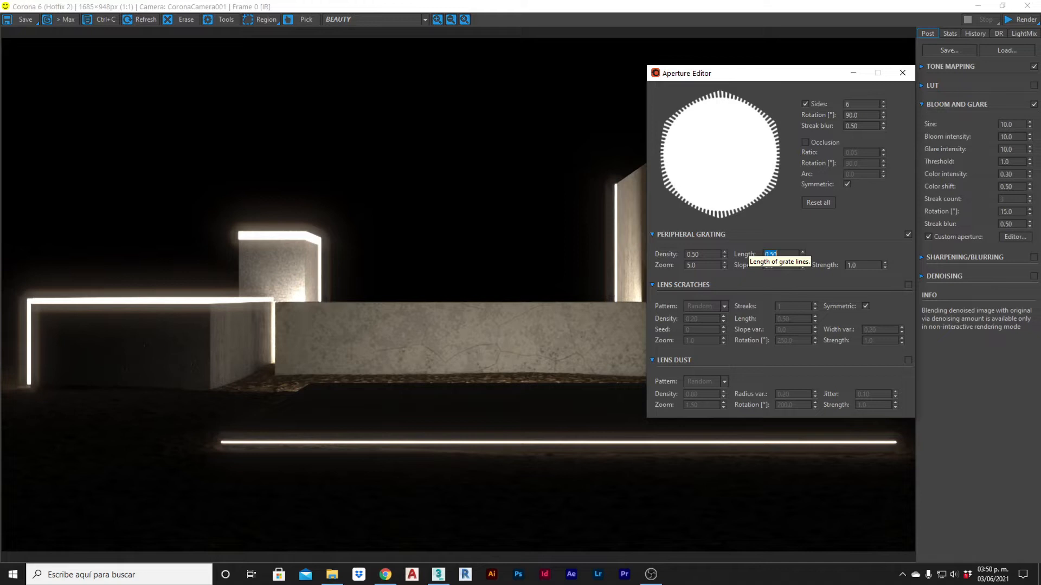
{"action": "type", "text": "1"}
{"action": "key", "text": "Return"}
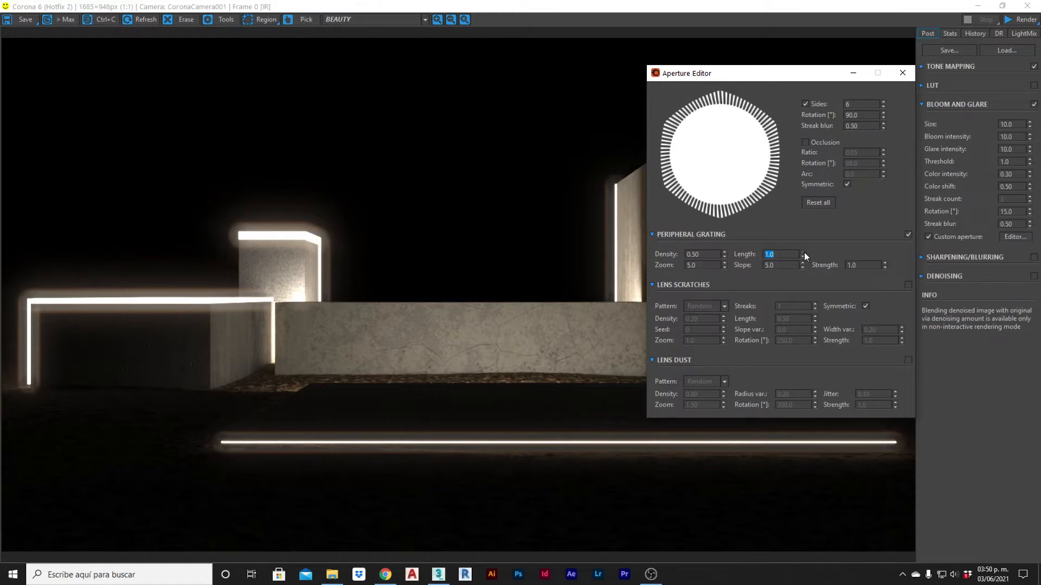
Try a peripheral grating strength of 0.5 and return it to 1
{"action": "left_click", "coordinate": [845, 265]}
{"action": "type", "text": "0.5"}
{"action": "key", "text": "Return"}
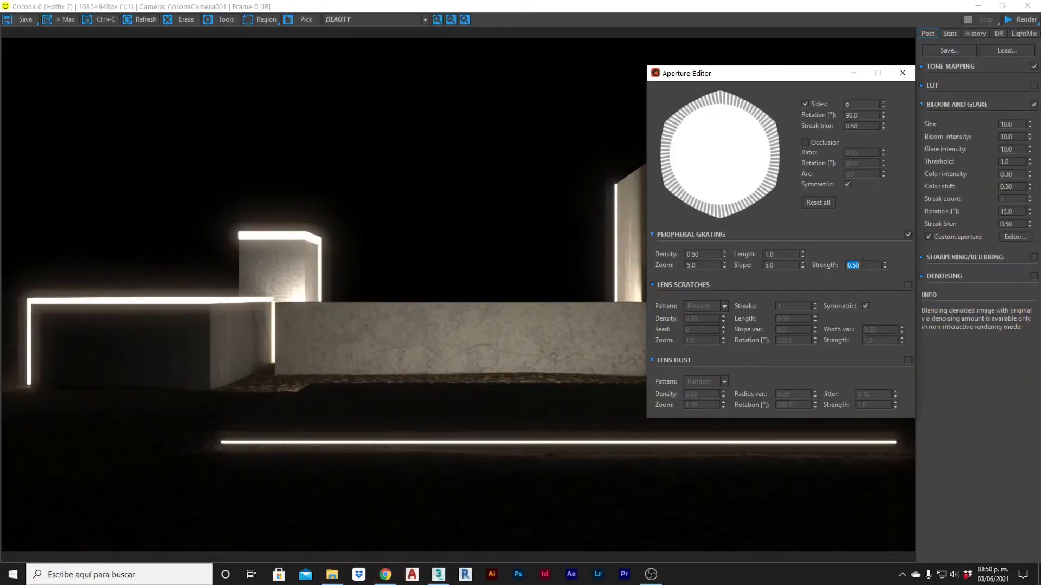
{"action": "type", "text": "1"}
{"action": "key", "text": "Return"}
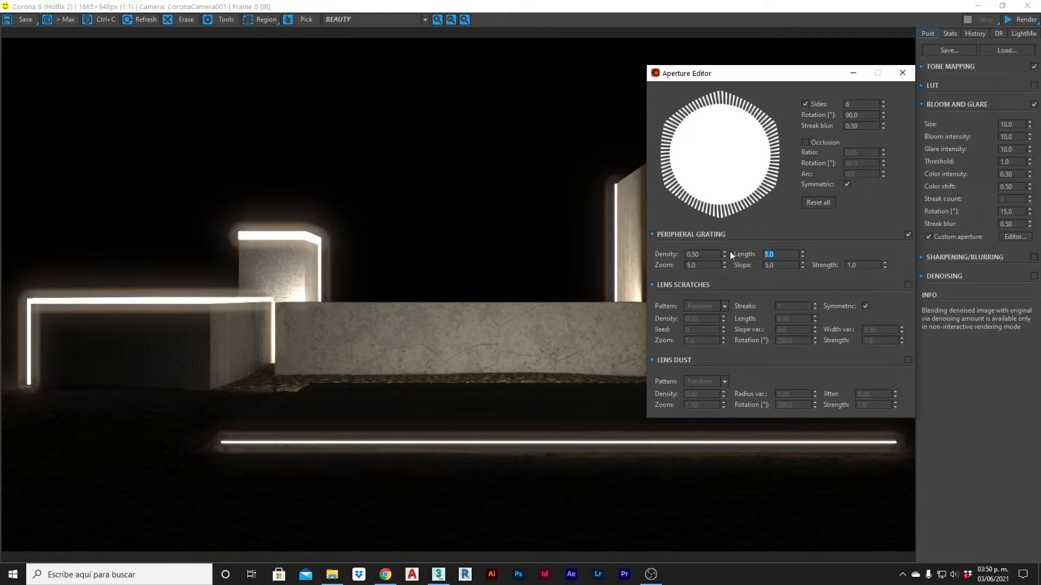
Set the peripheral grating length to 0.8 and test its slope at 1 and 20, ending at 0
{"action": "type", "text": "0.8"}
{"action": "key", "text": "Return"}
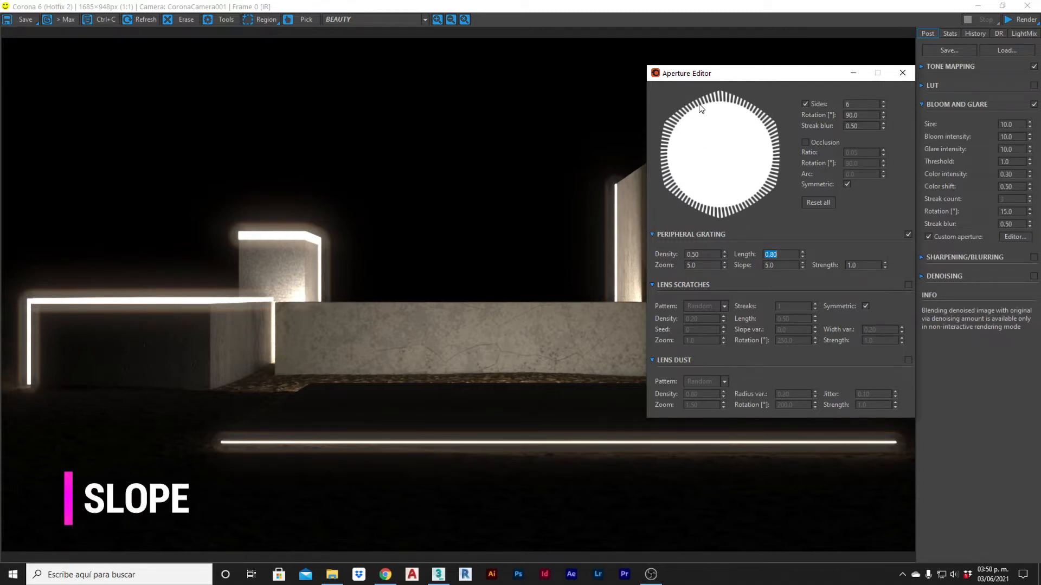
{"action": "left_click", "coordinate": [762, 265]}
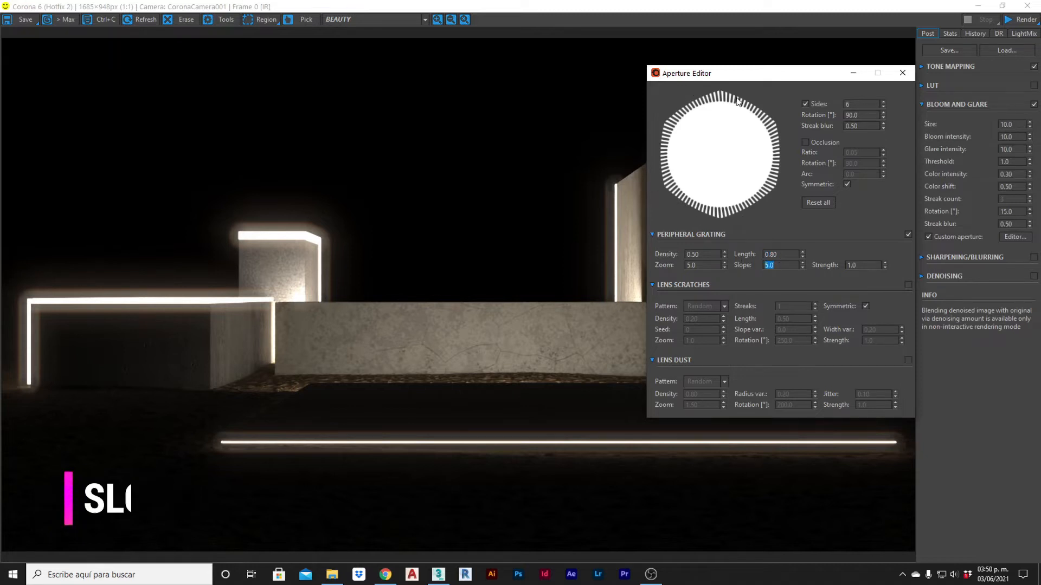
{"action": "type", "text": "1"}
{"action": "key", "text": "Return"}
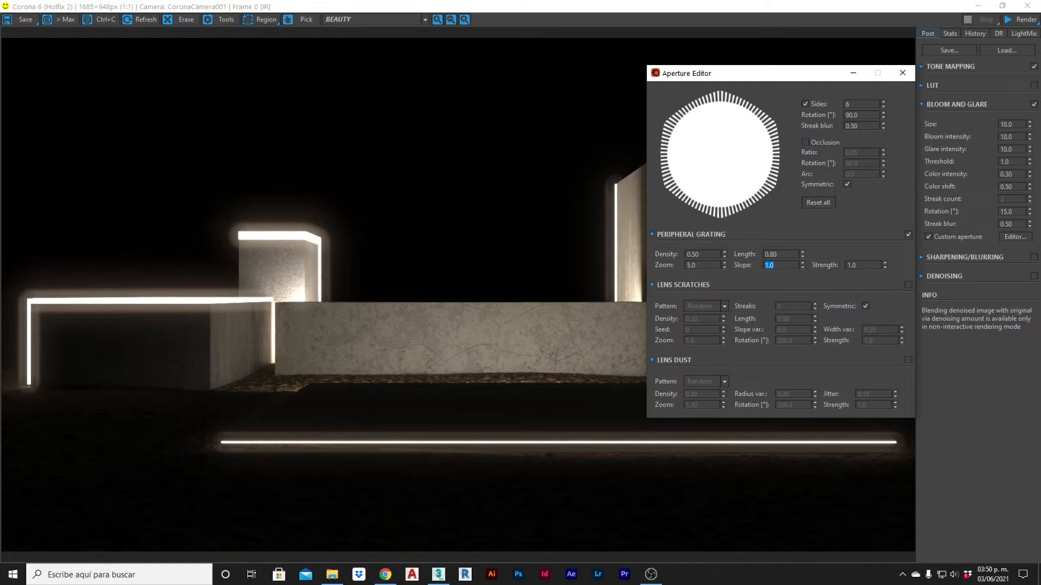
{"action": "type", "text": "20"}
{"action": "key", "text": "Return"}
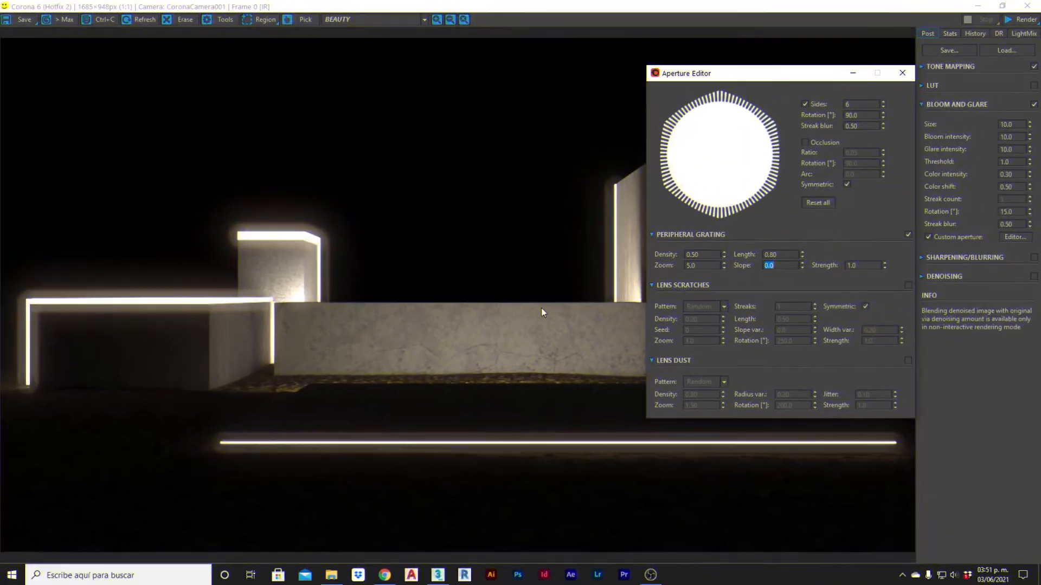
Turn off Peripheral Grating and enable Lens Scratches
{"action": "left_click", "coordinate": [908, 235]}
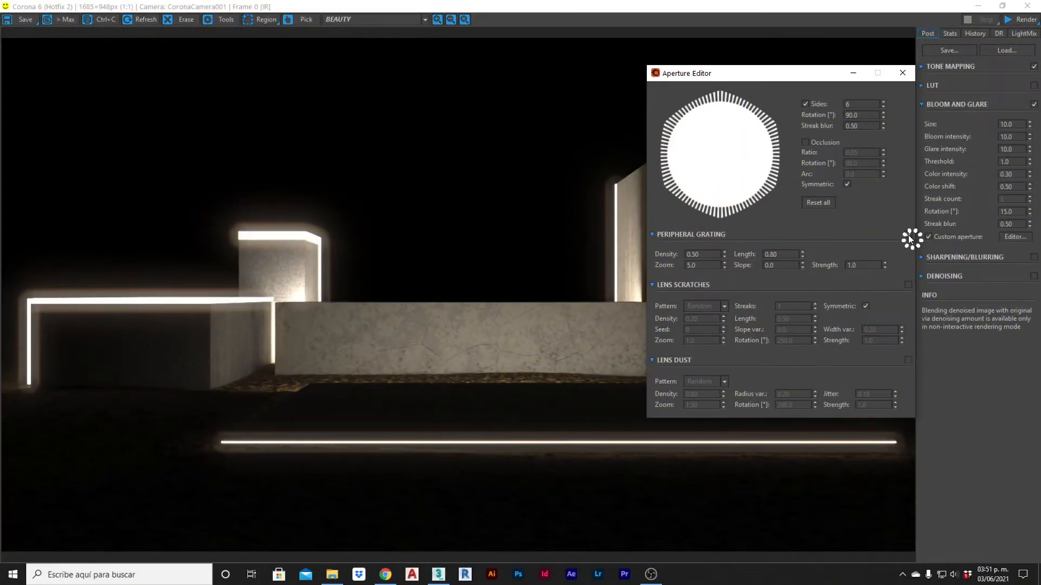
{"action": "left_click", "coordinate": [908, 285]}
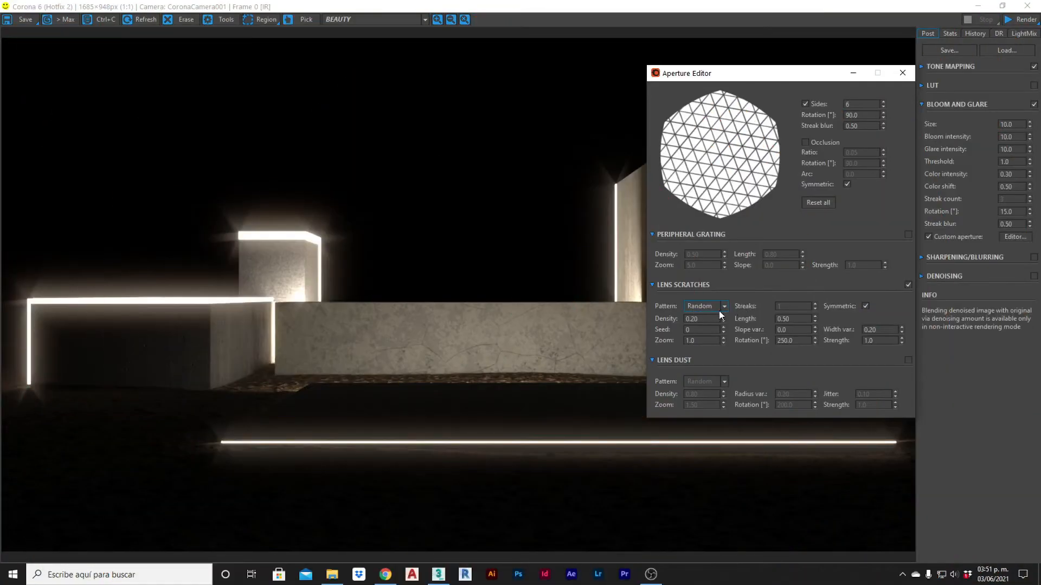
Compare the Stripes, Square and Hexagonal lens scratch patterns and set the pattern to Random
{"action": "left_click", "coordinate": [725, 307]}
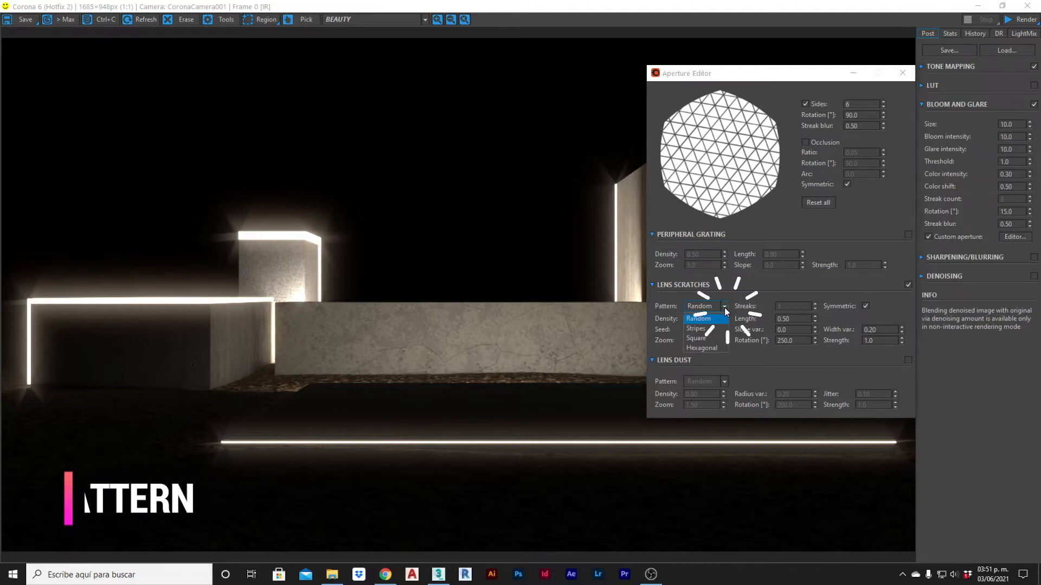
{"action": "left_click", "coordinate": [702, 329]}
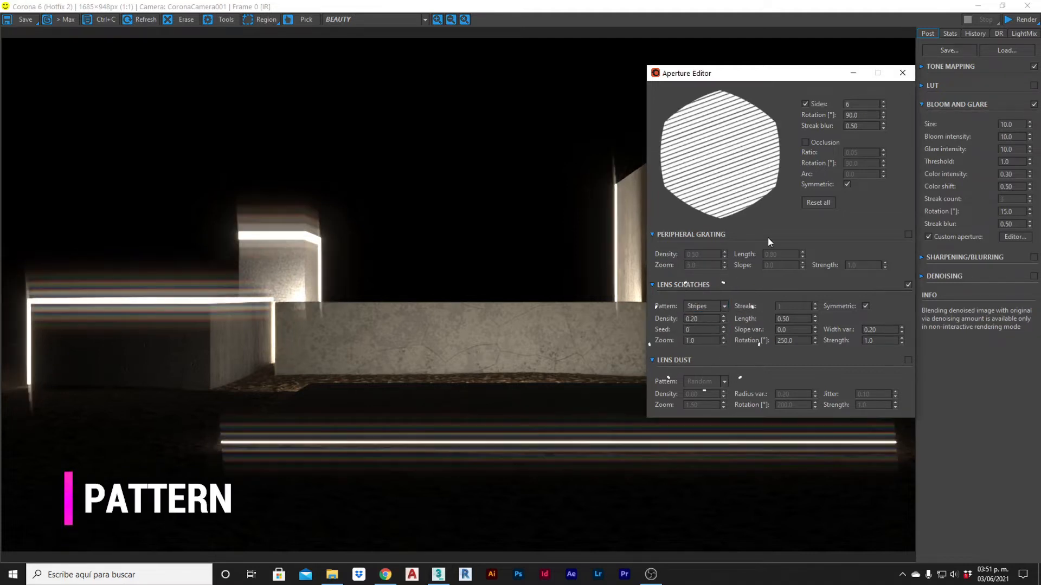
{"action": "left_click", "coordinate": [724, 307]}
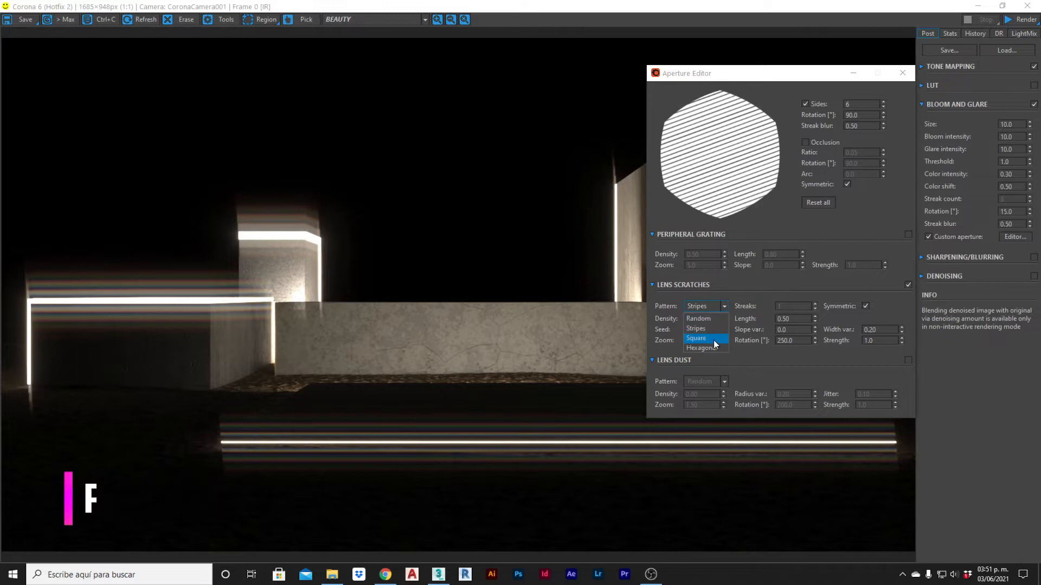
{"action": "left_click", "coordinate": [704, 339]}
{"action": "left_click", "coordinate": [723, 306]}
{"action": "left_click", "coordinate": [715, 349]}
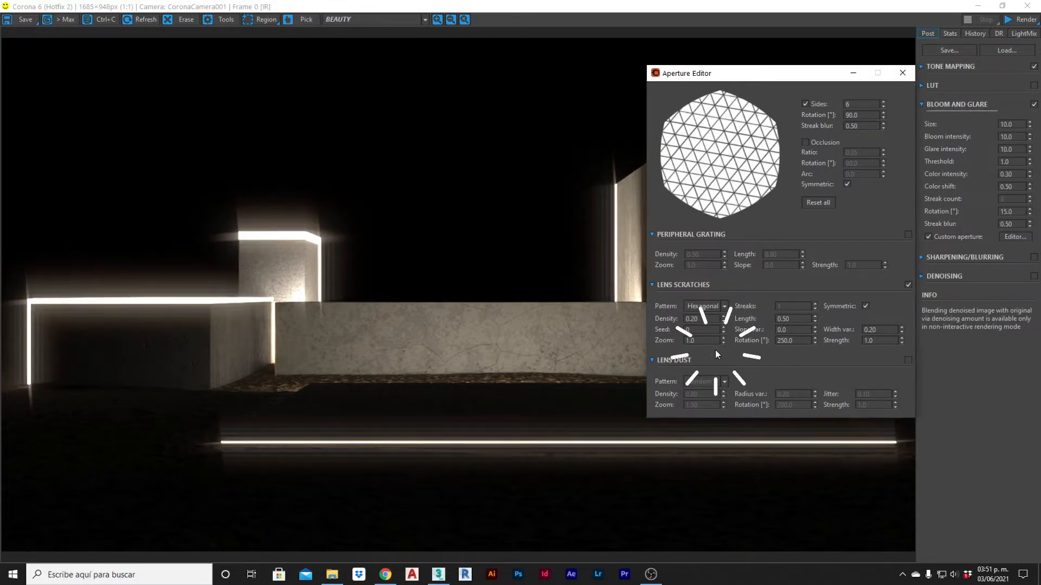
{"action": "left_click", "coordinate": [725, 307]}
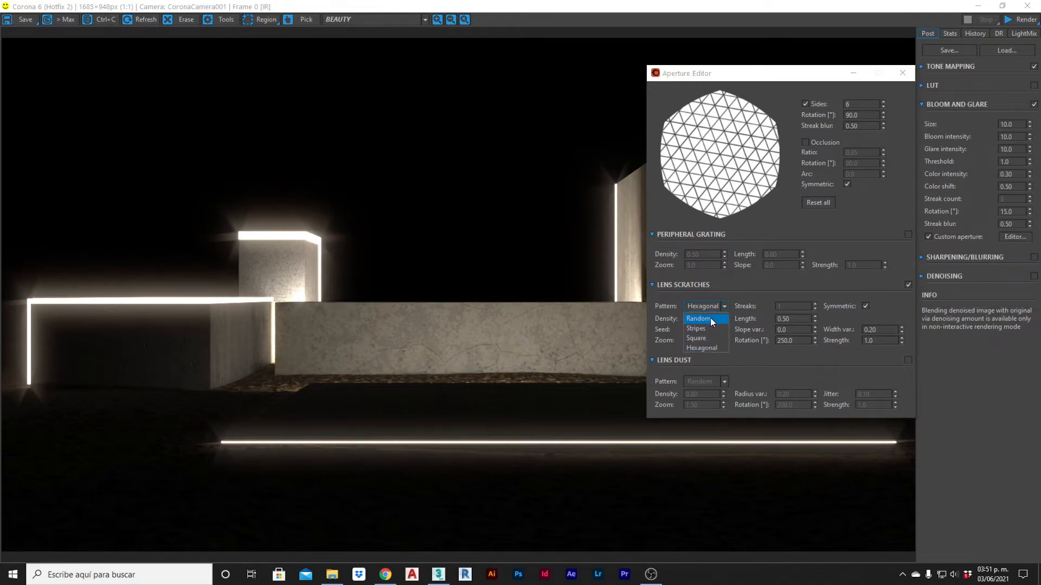
{"action": "left_click", "coordinate": [710, 318]}
{"action": "key", "text": "Tab"}
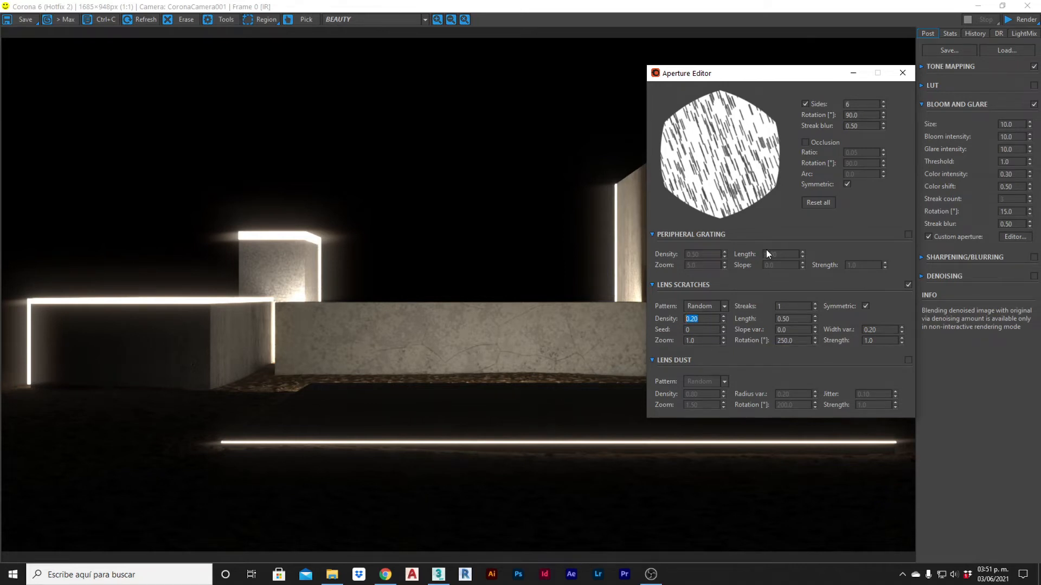
Set the lens scratches density to 0.5 and their zoom to 2
{"action": "type", "text": "0.5"}
{"action": "key", "text": "Return"}
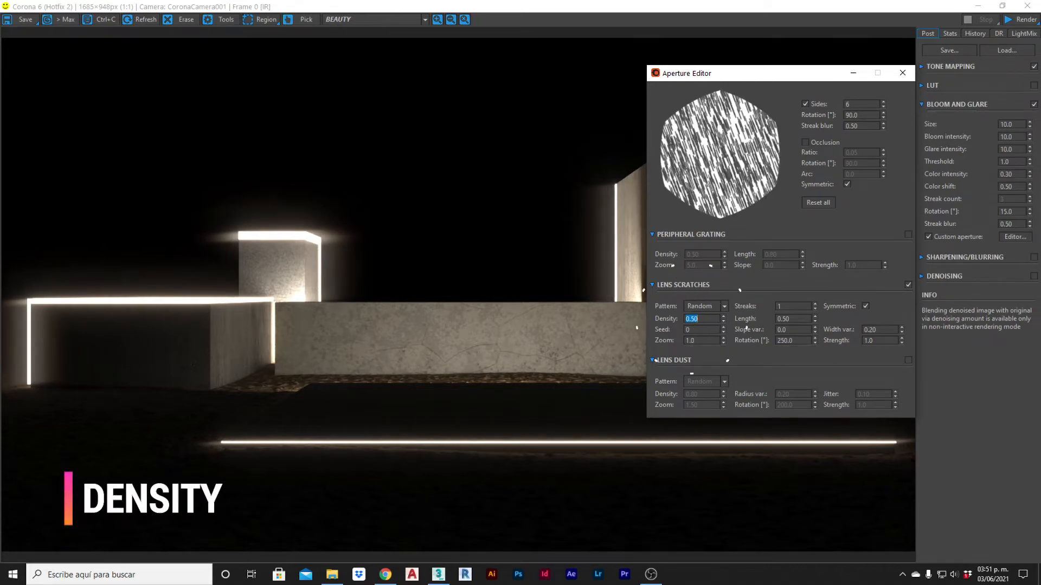
{"action": "left_click", "coordinate": [700, 330]}
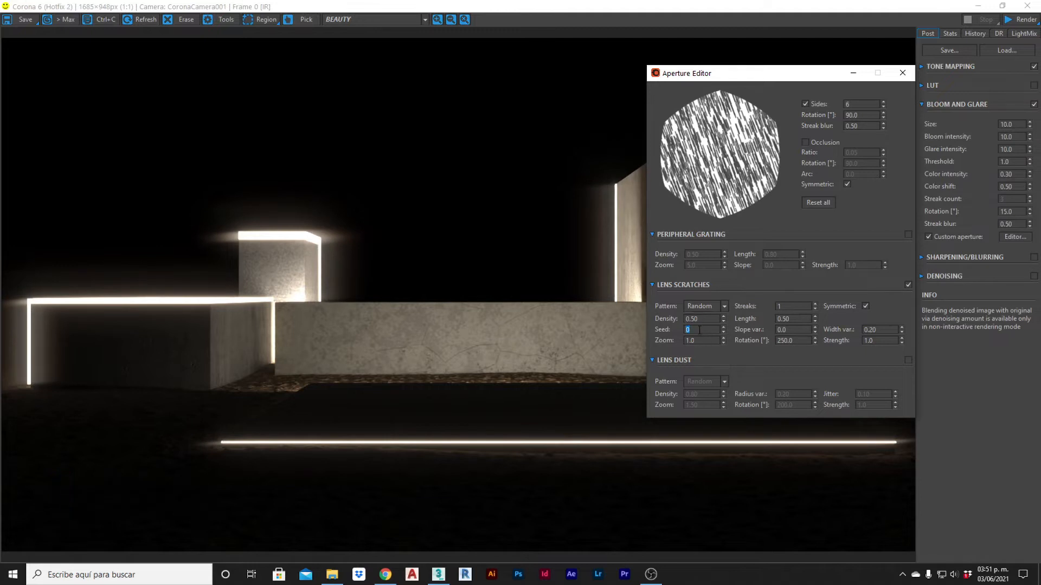
{"action": "key", "text": "Tab"}
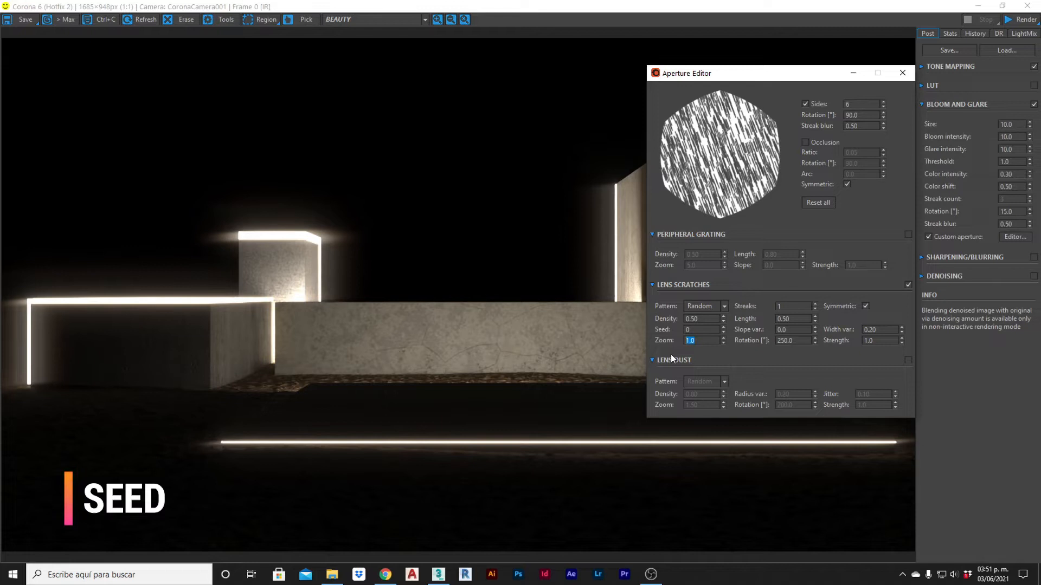
{"action": "type", "text": "2"}
{"action": "key", "text": "Return"}
Set the lens scratches length to 0.2 and test slope variation at 0.1 and 0.5, ending at 0.8
{"action": "key", "text": "Tab"}
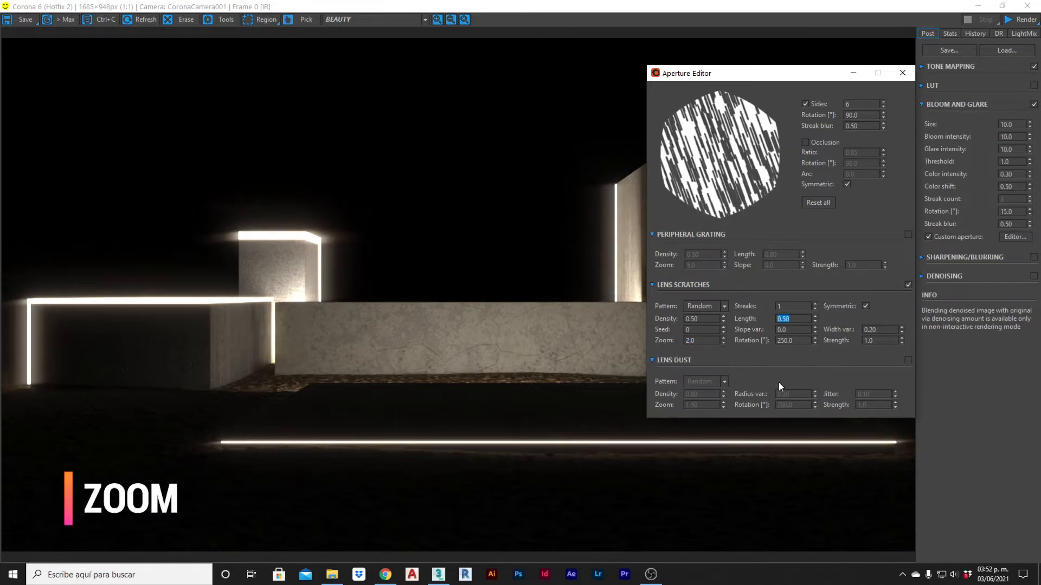
{"action": "type", "text": "0.2"}
{"action": "key", "text": "Return"}
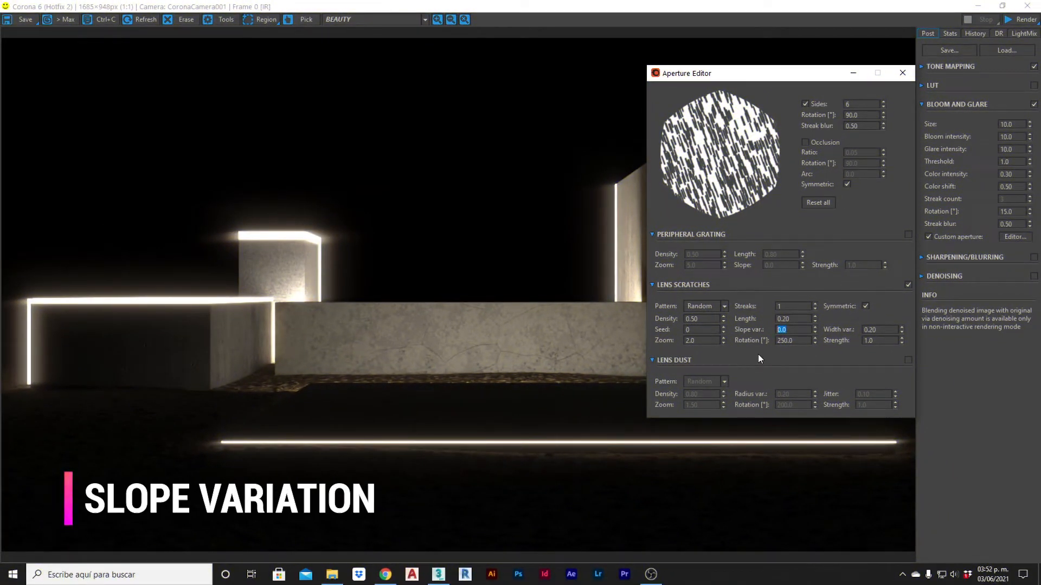
{"action": "type", "text": "0.1"}
{"action": "key", "text": "Return"}
{"action": "type", "text": "0.5"}
{"action": "key", "text": "Return"}
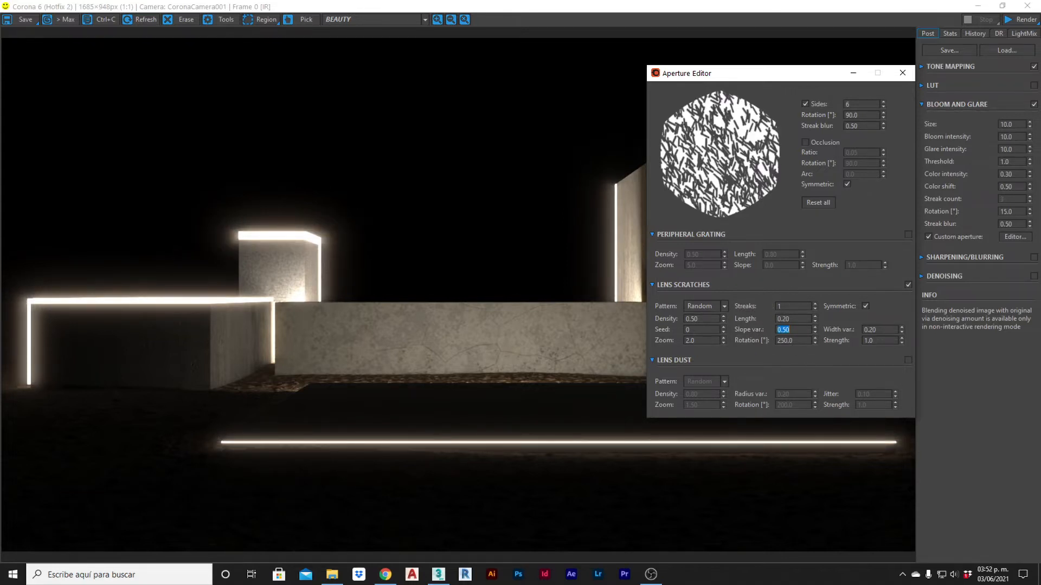
{"action": "type", "text": "0.8"}
{"action": "key", "text": "Return"}
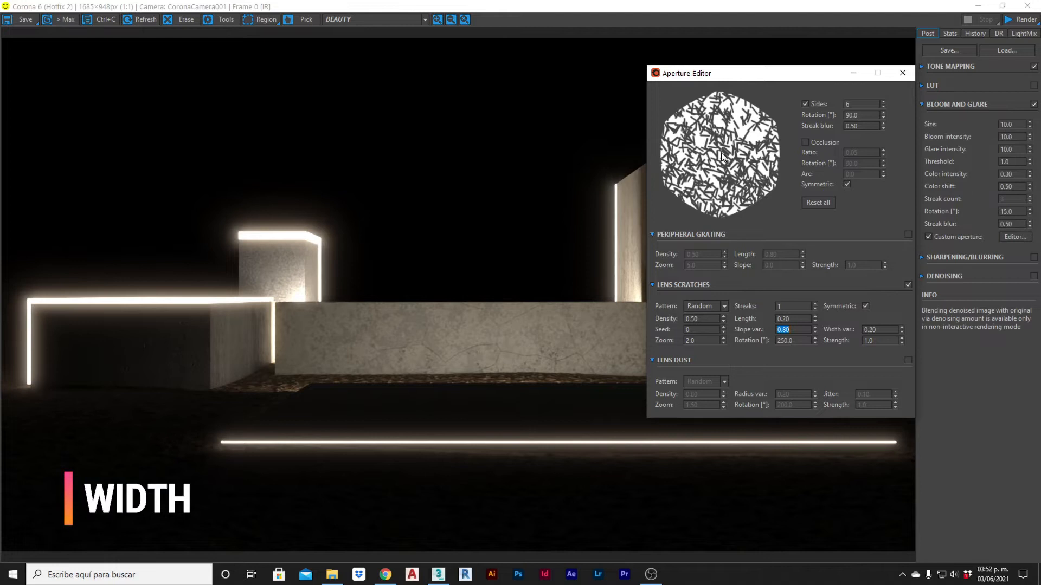
Try lens scratches width variation at 0.1 and 1, and a zoom of 5
{"action": "double_click", "coordinate": [867, 329]}
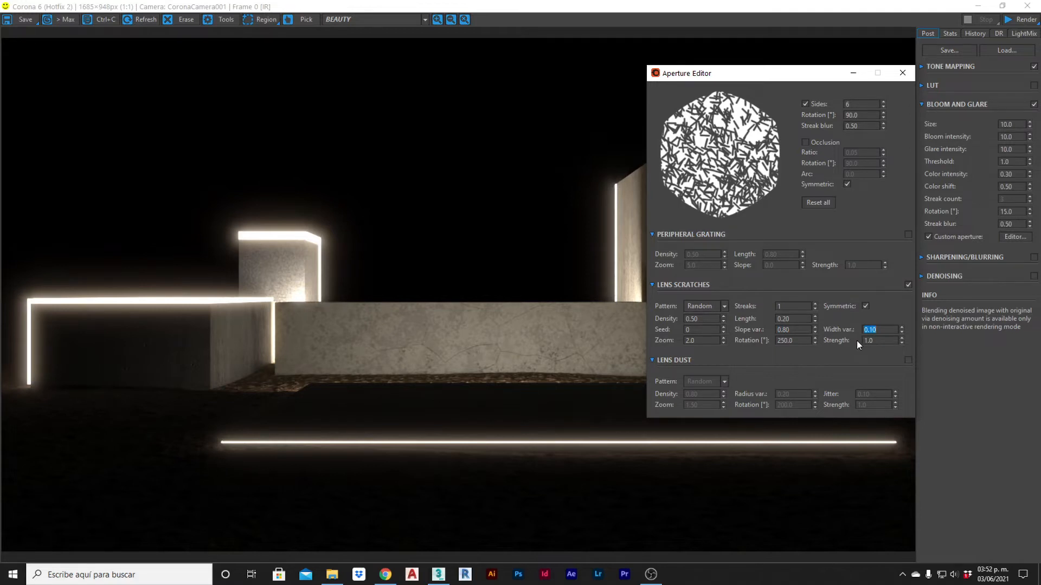
{"action": "type", "text": "1"}
{"action": "key", "text": "Return"}
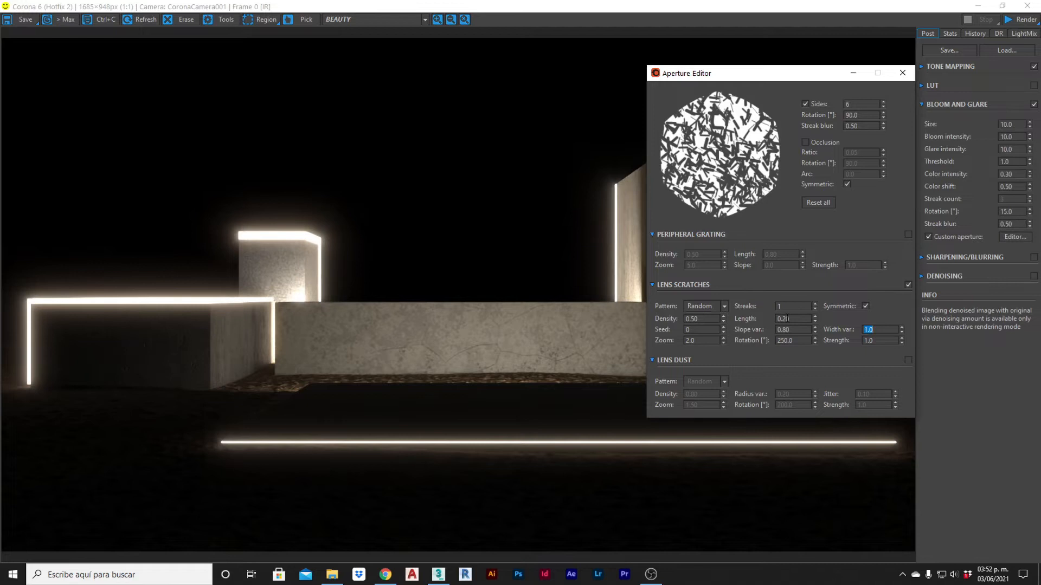
{"action": "double_click", "coordinate": [691, 341]}
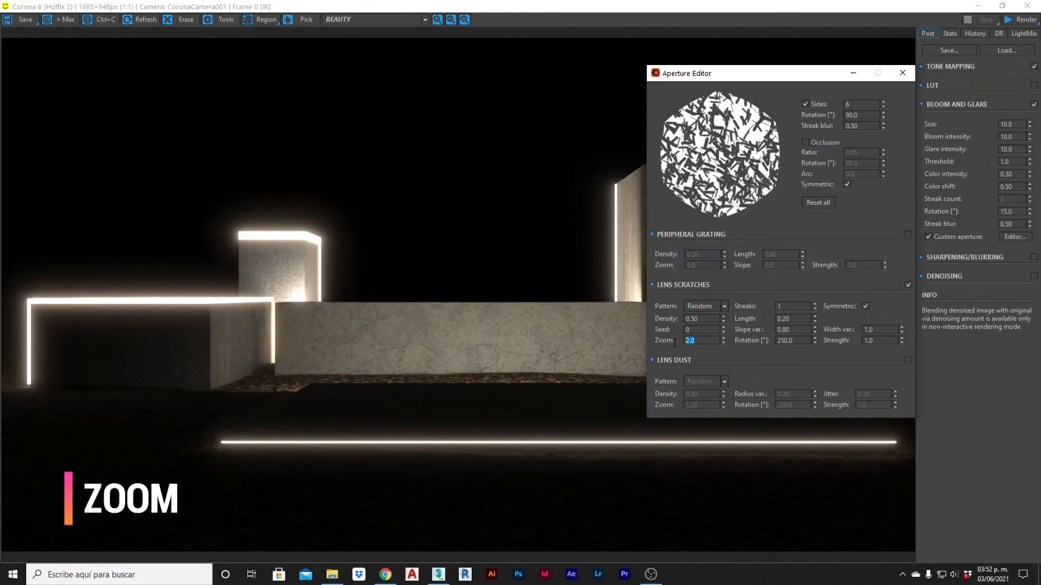
{"action": "type", "text": "5"}
{"action": "key", "text": "Return"}
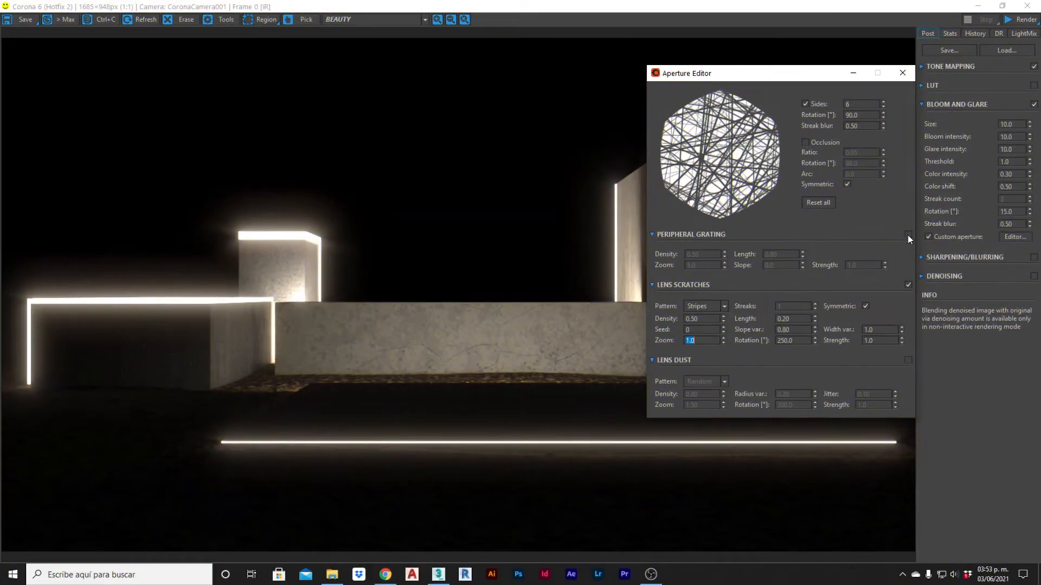
Enable Peripheral Grating and set the slope and width variation of the striped lens scratches to 0
{"action": "left_click", "coordinate": [907, 235]}
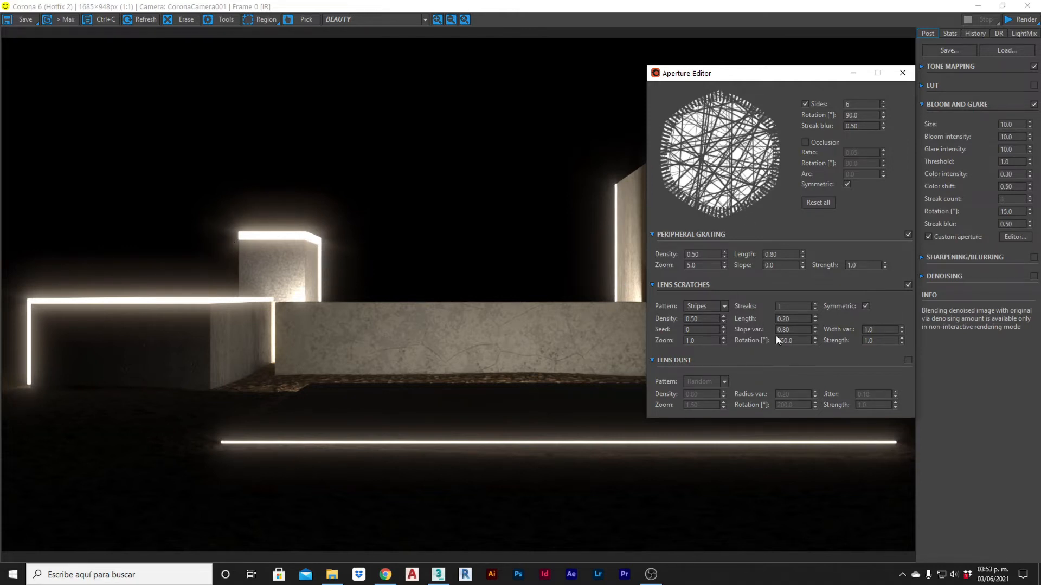
{"action": "left_click_drag", "start_coordinate": [802, 329], "coordinate": [738, 328]}
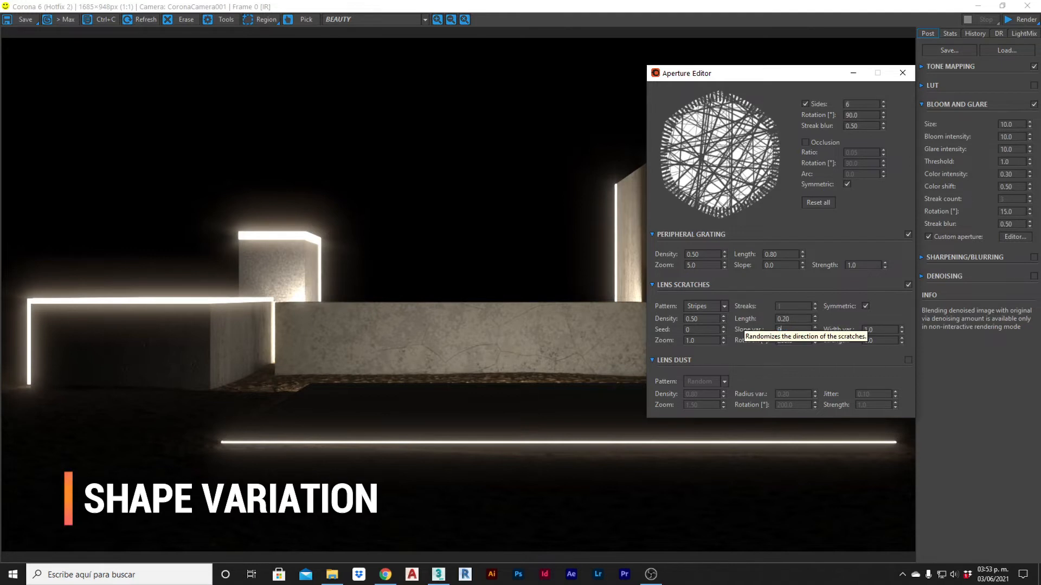
{"action": "type", "text": "0"}
{"action": "key", "text": "Return"}
{"action": "double_click", "coordinate": [868, 330]}
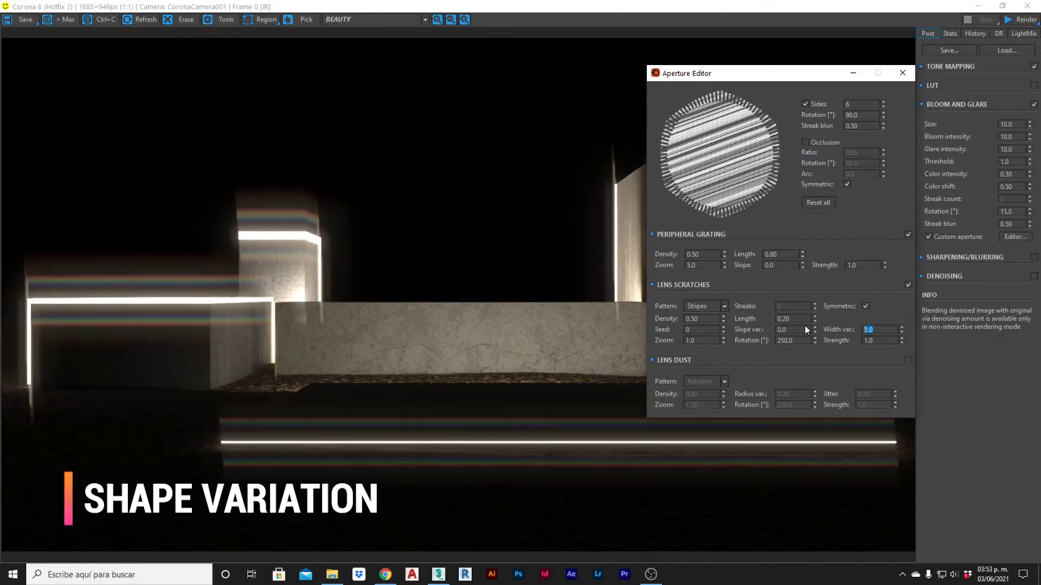
{"action": "type", "text": "0"}
{"action": "key", "text": "Return"}
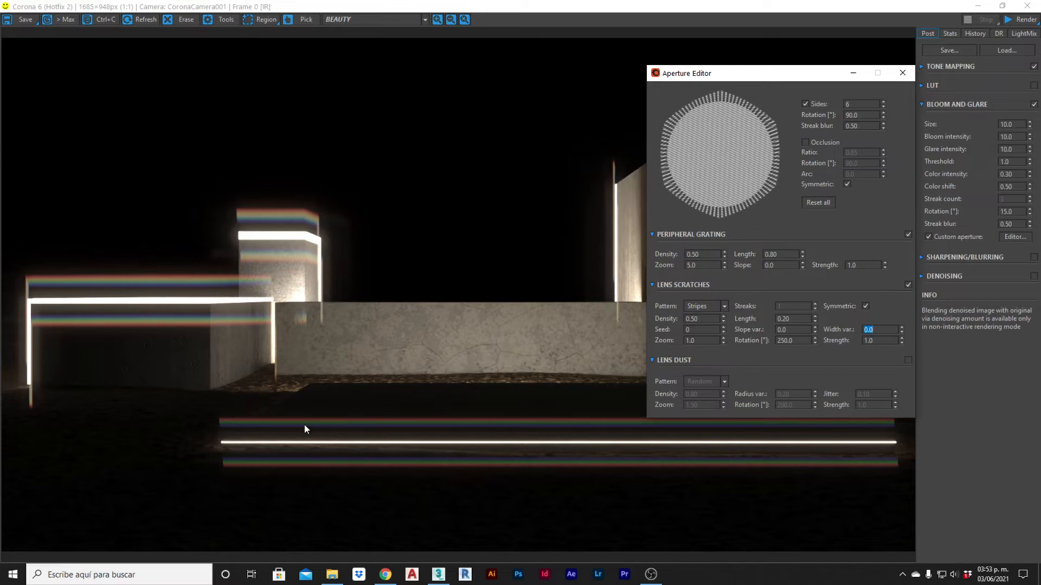
Test the striped scratches at a zoom of 5, settle on 4, and switch the scratch pattern to Square
{"action": "double_click", "coordinate": [689, 340]}
{"action": "type", "text": "5"}
{"action": "key", "text": "Return"}
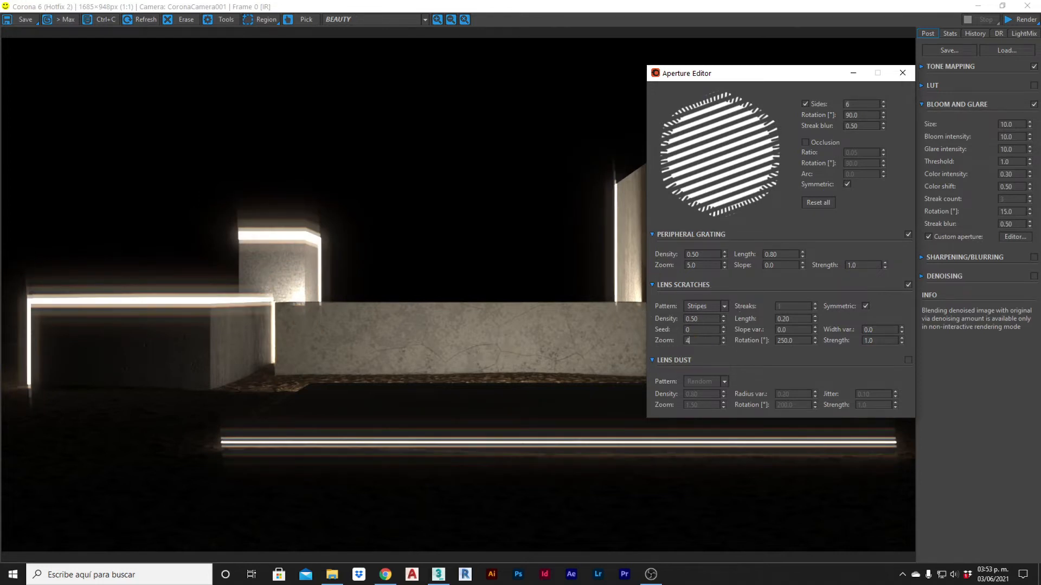
{"action": "type", "text": "4"}
{"action": "key", "text": "Return"}
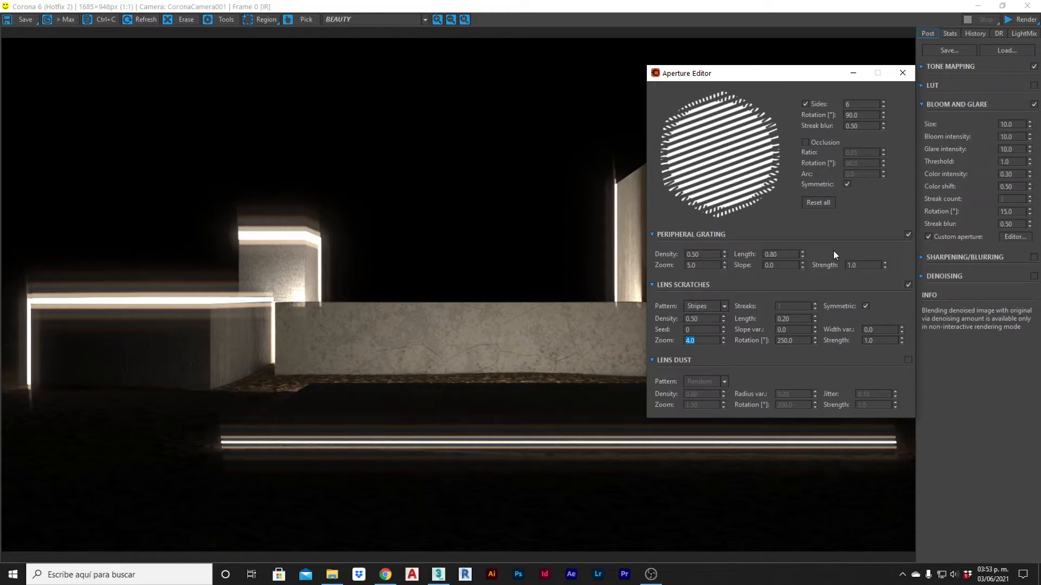
{"action": "left_click", "coordinate": [724, 306]}
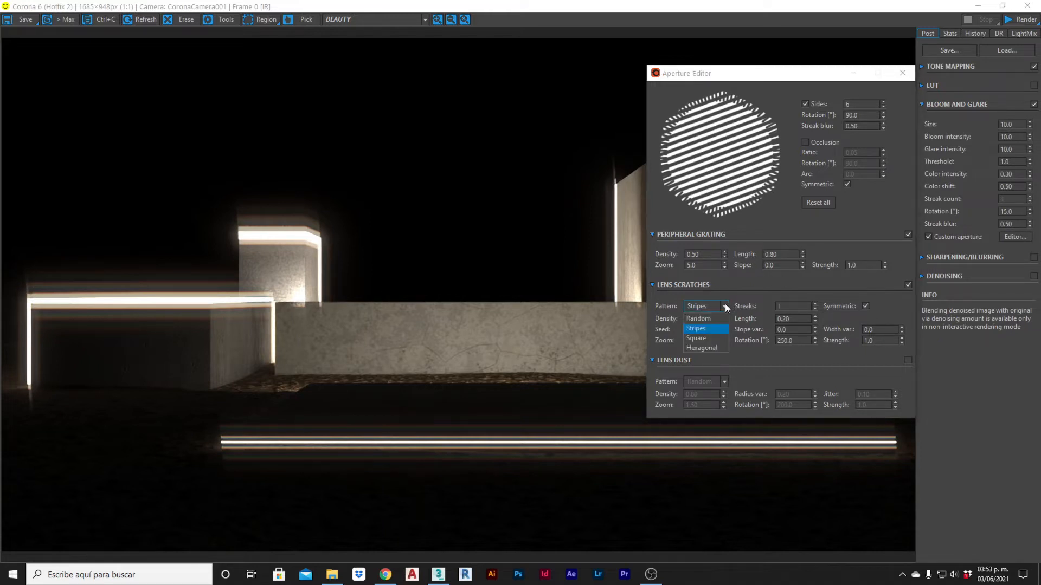
{"action": "left_click", "coordinate": [717, 340]}
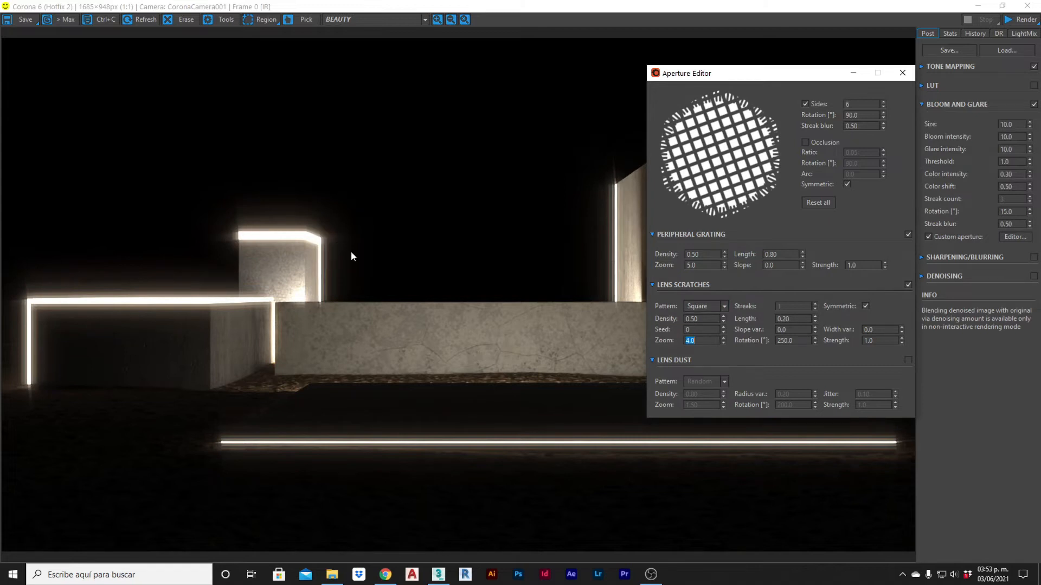
Turn off Lens Scratches, enable Lens Dust and set the dust density to 0.5
{"action": "left_click", "coordinate": [908, 285]}
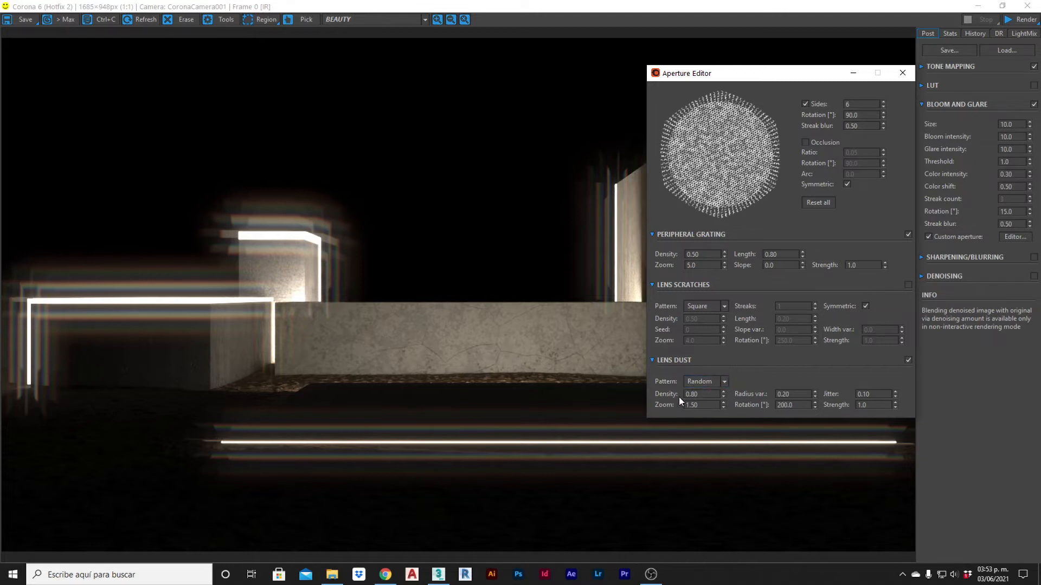
{"action": "double_click", "coordinate": [701, 394]}
{"action": "type", "text": "0.5"}
{"action": "key", "text": "Return"}
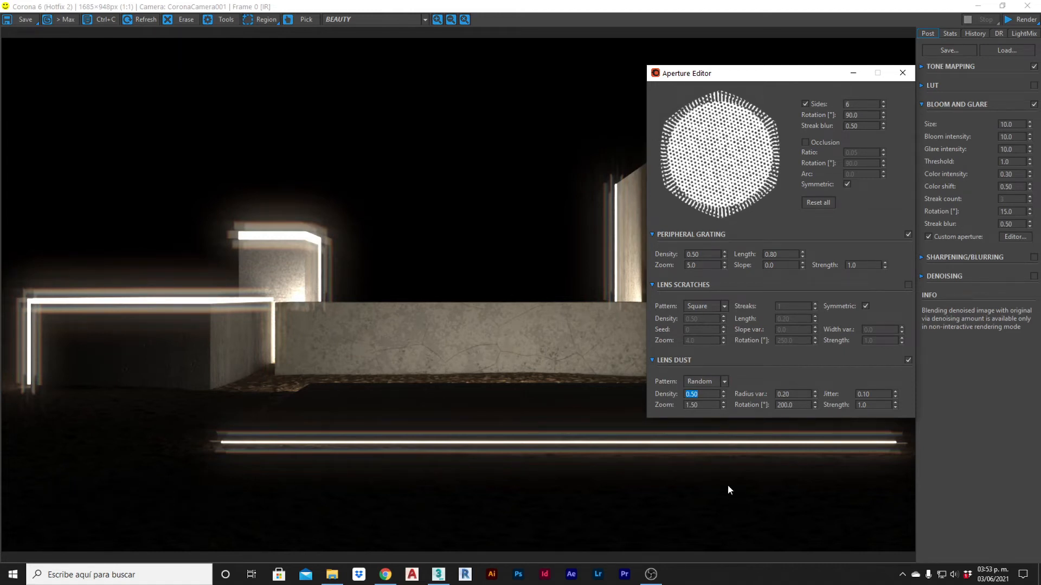
Try a lens dust zoom of 5 and settle on 2
{"action": "key", "text": "Tab"}
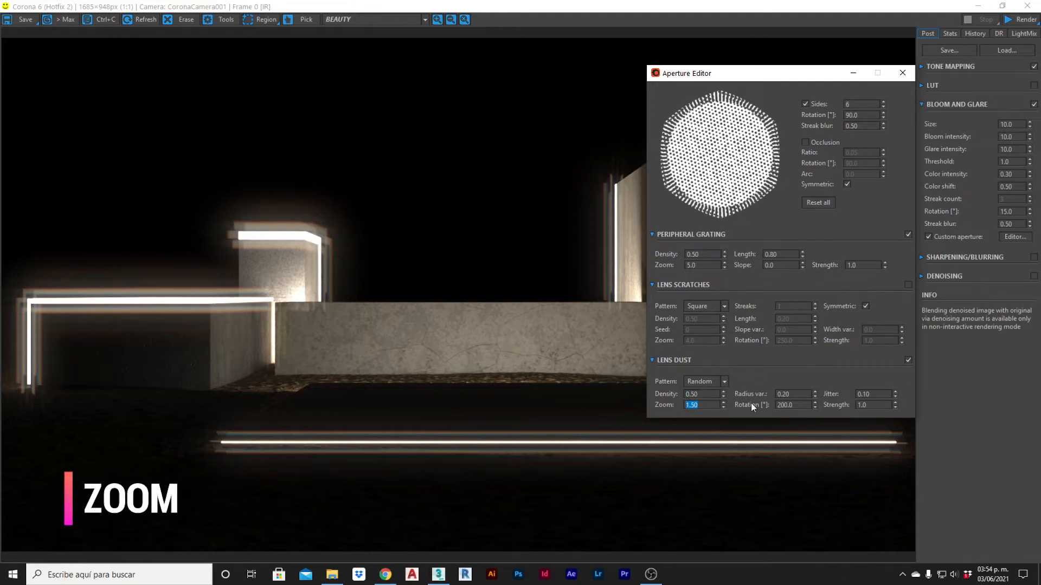
{"action": "key", "text": "Tab"}
{"action": "left_click_drag", "start_coordinate": [700, 405], "coordinate": [620, 411]}
{"action": "type", "text": "5"}
{"action": "key", "text": "Return"}
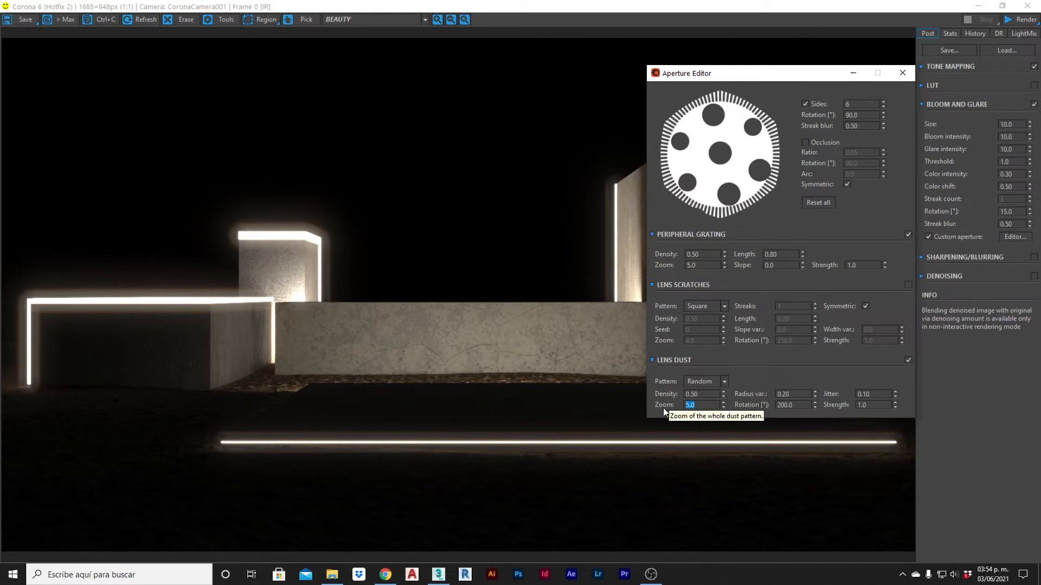
{"action": "type", "text": "2"}
{"action": "key", "text": "Return"}
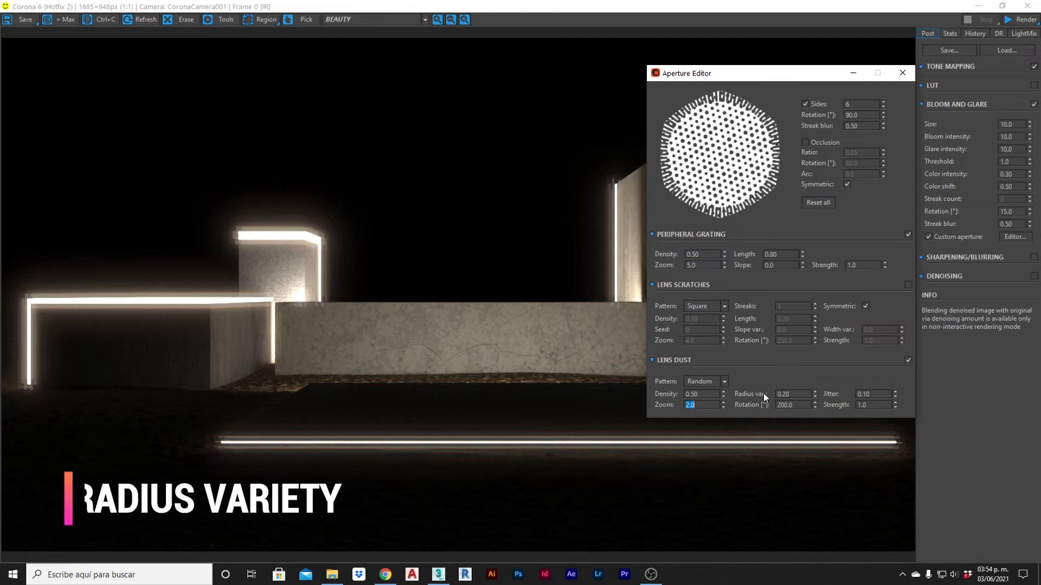
Set the lens dust radius variation to 0.5
{"action": "left_click", "coordinate": [786, 395]}
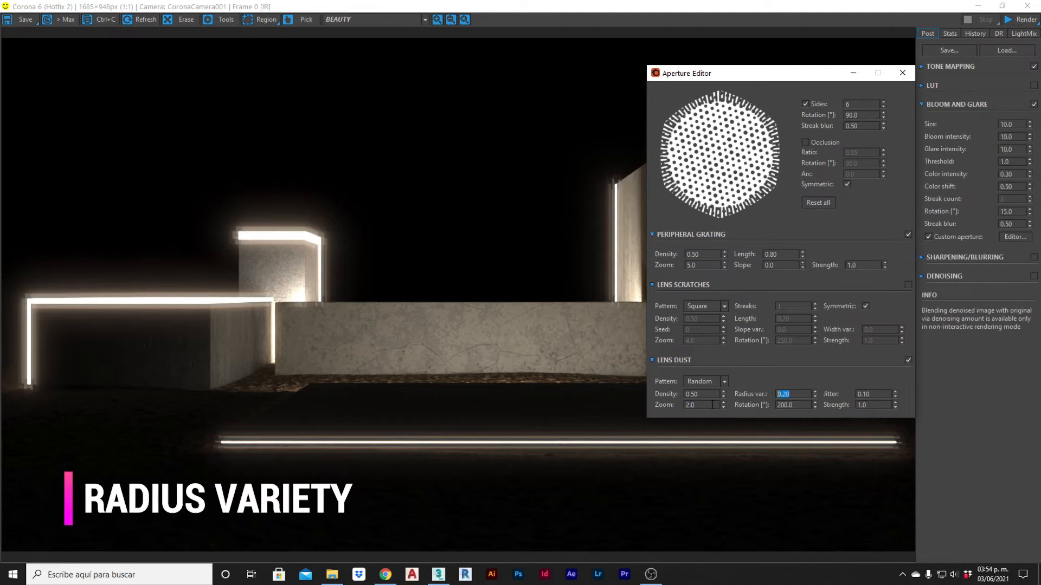
{"action": "type", "text": "0.5"}
{"action": "key", "text": "Return"}
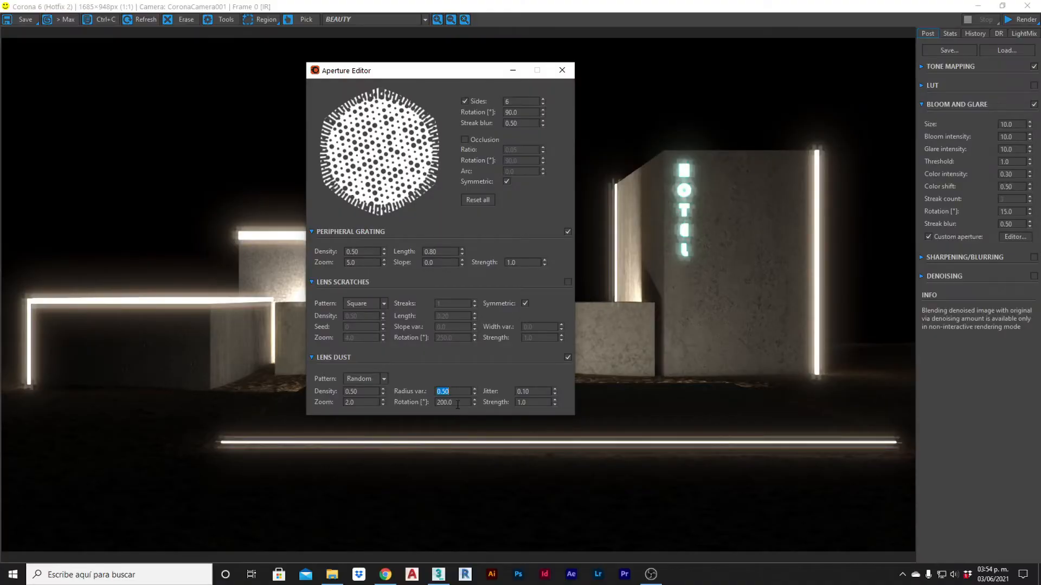
Try lens dust rotations of 90 and 360 degrees and return the rotation to 200 degrees
{"action": "left_click_drag", "start_coordinate": [458, 404], "coordinate": [370, 396]}
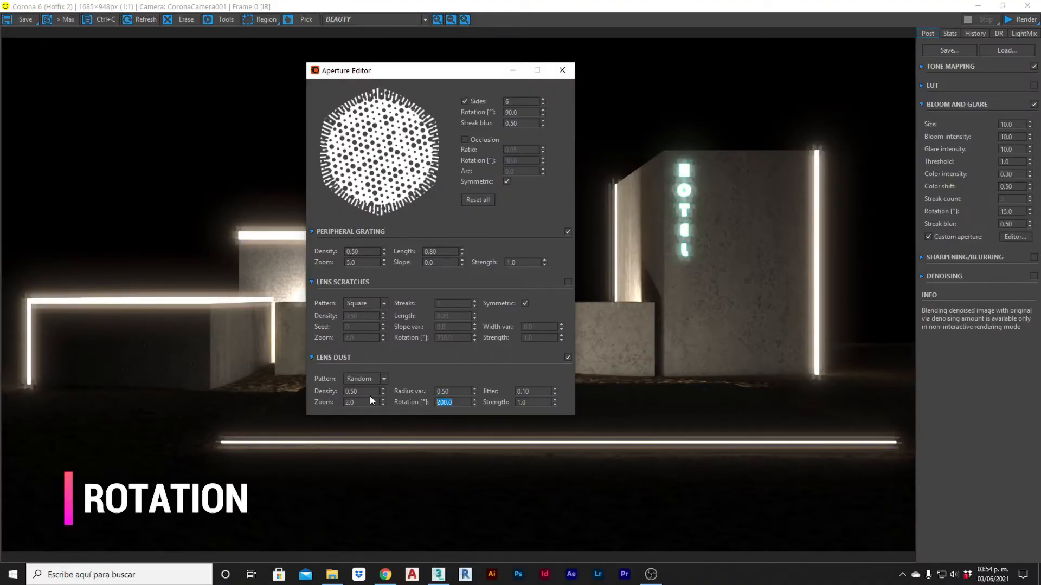
{"action": "type", "text": "90"}
{"action": "key", "text": "Return"}
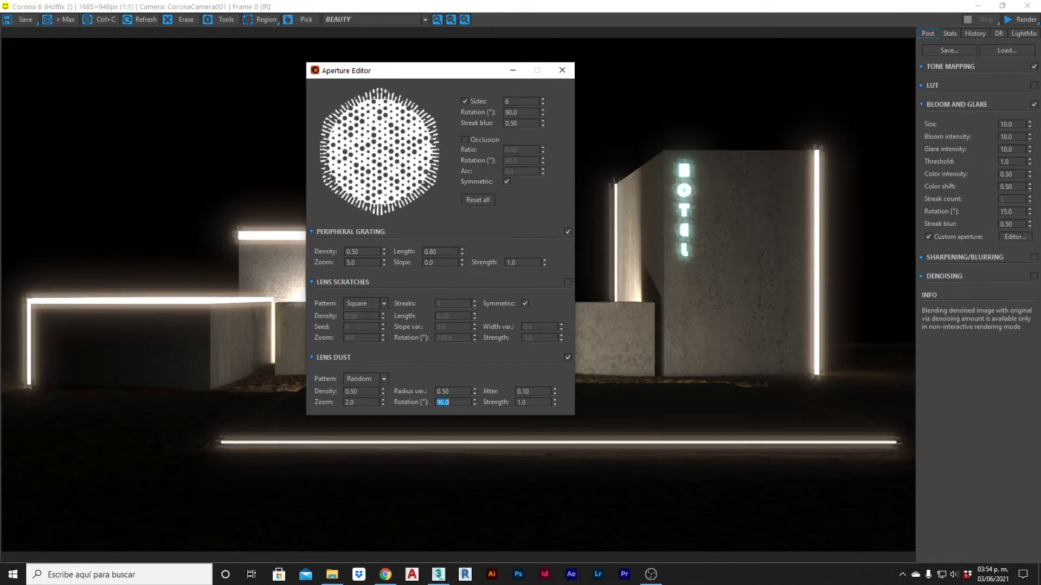
{"action": "type", "text": "360"}
{"action": "key", "text": "Return"}
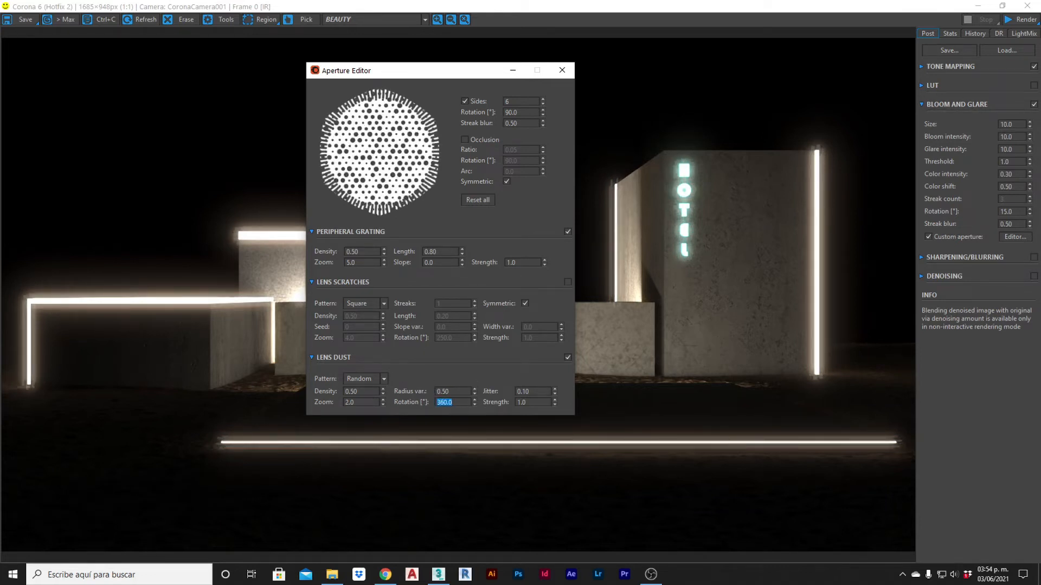
{"action": "type", "text": "200"}
{"action": "key", "text": "Return"}
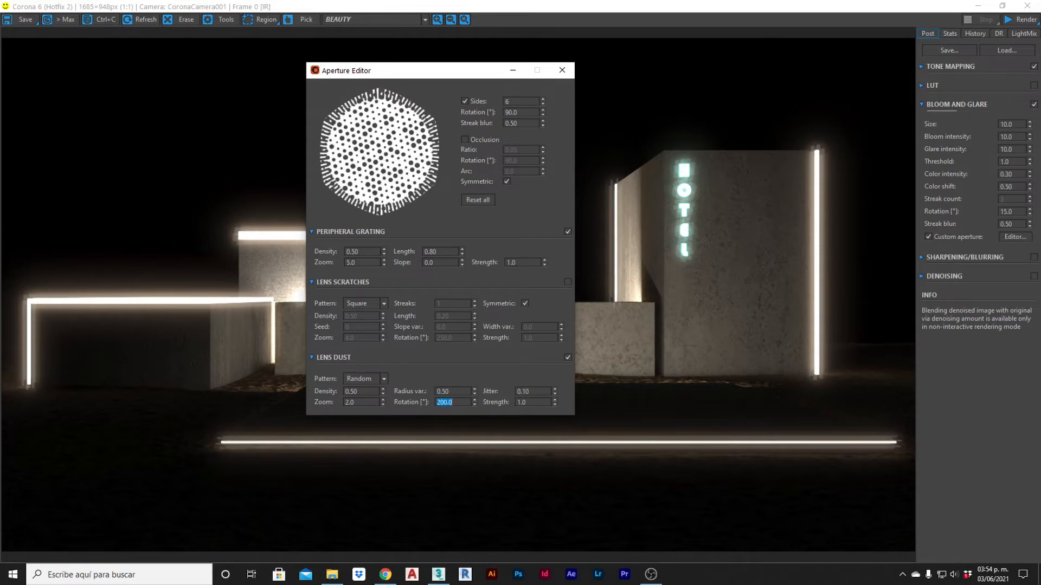
{"action": "left_click_drag", "start_coordinate": [496, 78], "coordinate": [313, 66]}
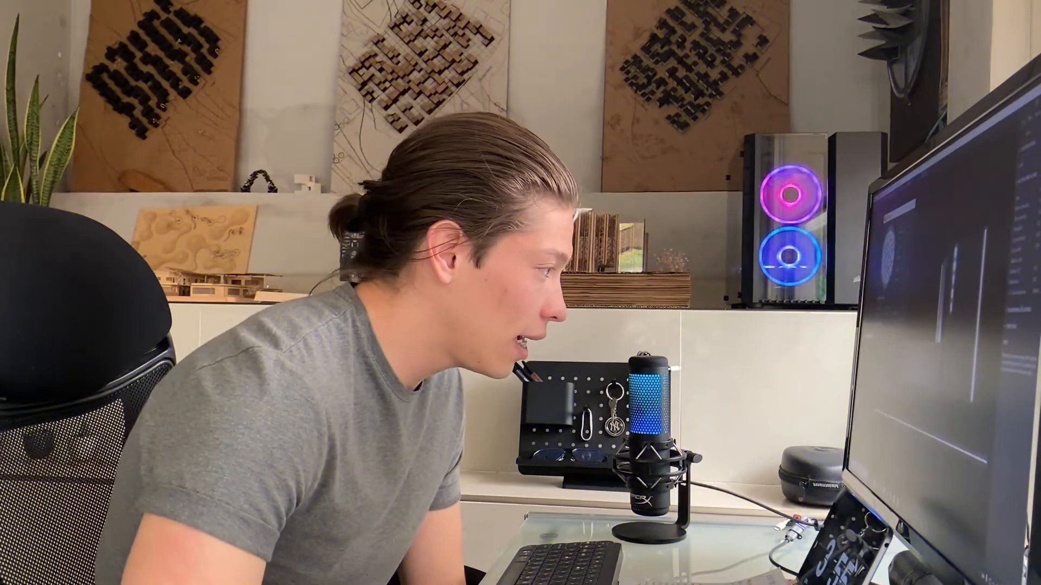